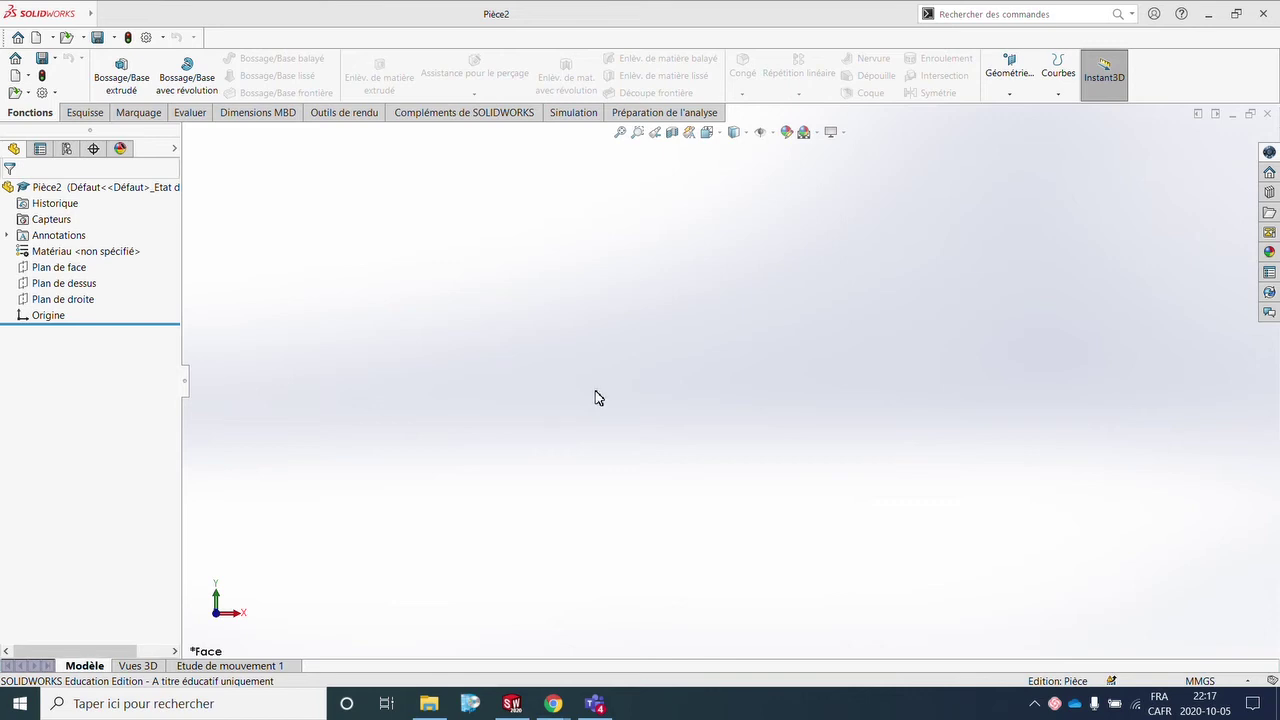
Step: Start a new Esquisse 3D sketch in isometric view with the Ligne tool ready
click(85, 112)
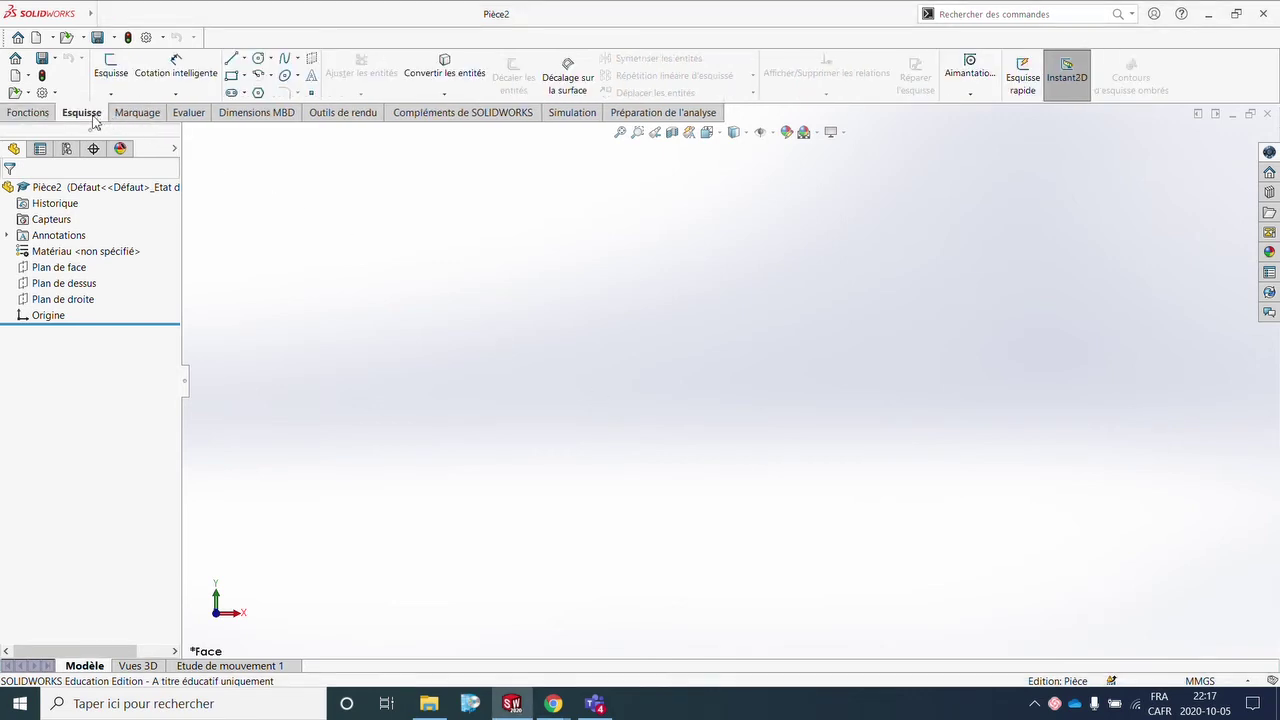
click(110, 94)
click(130, 127)
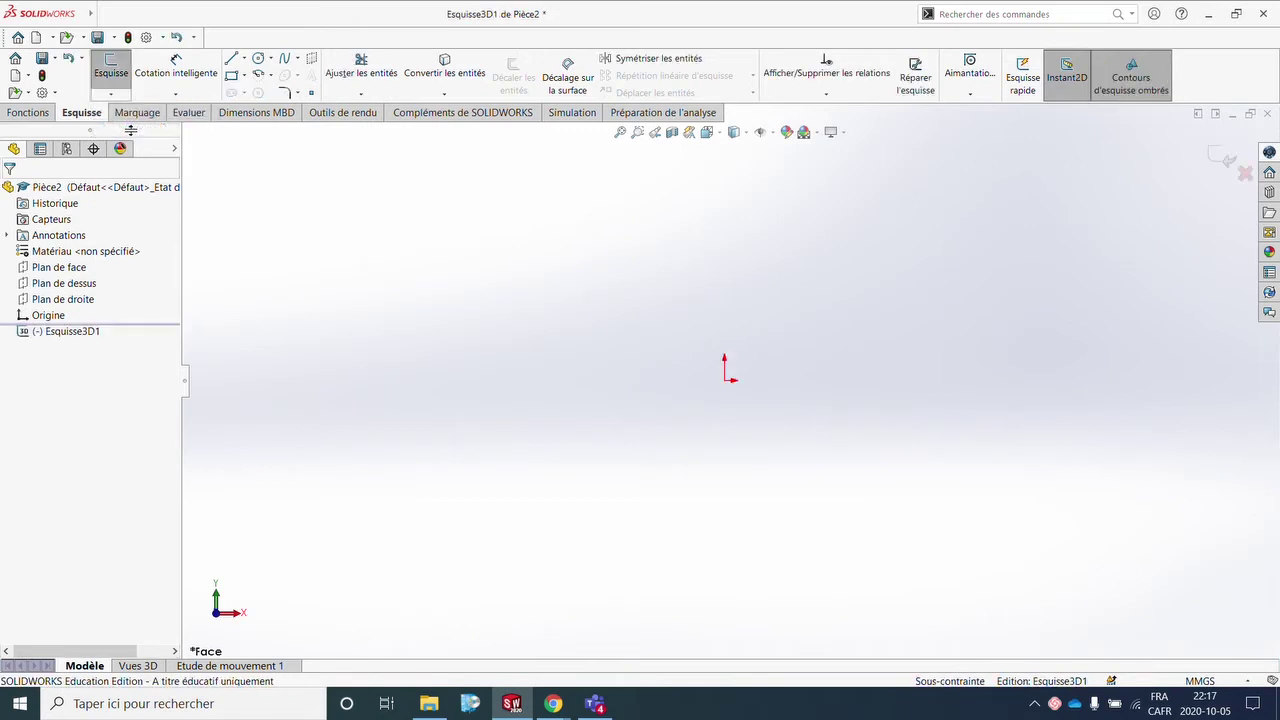
key(ctrl+7)
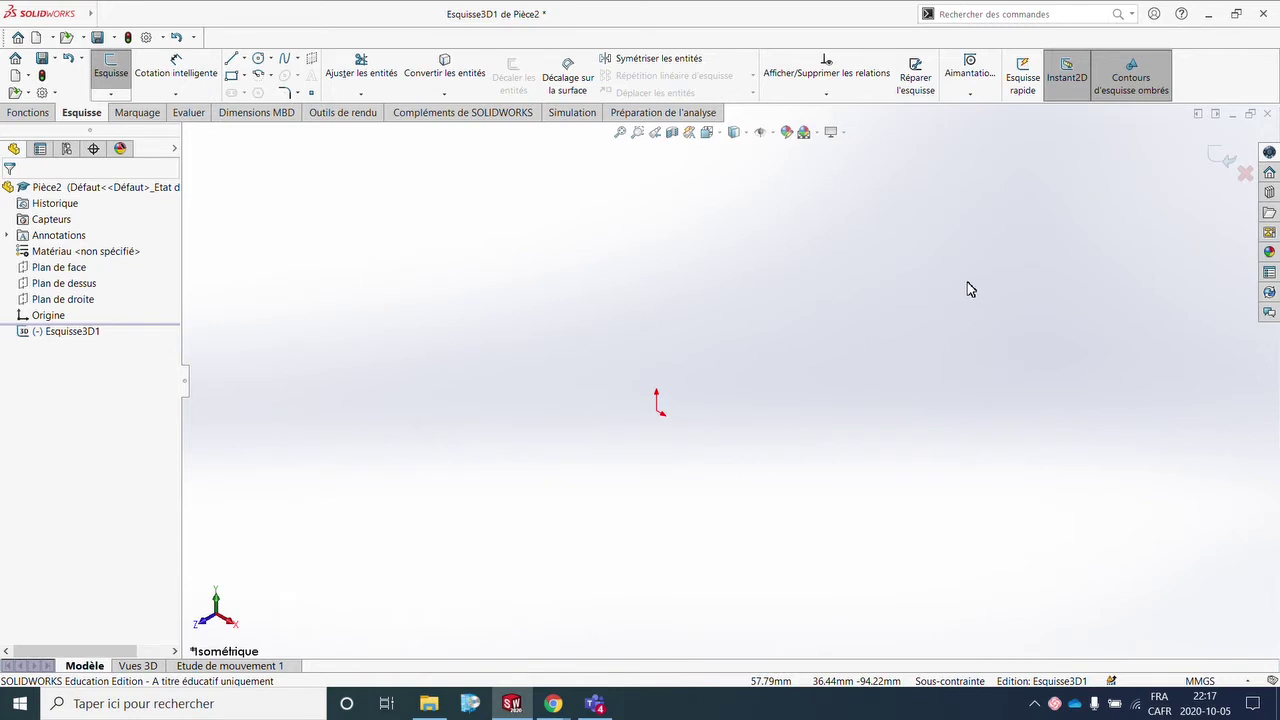
click(236, 59)
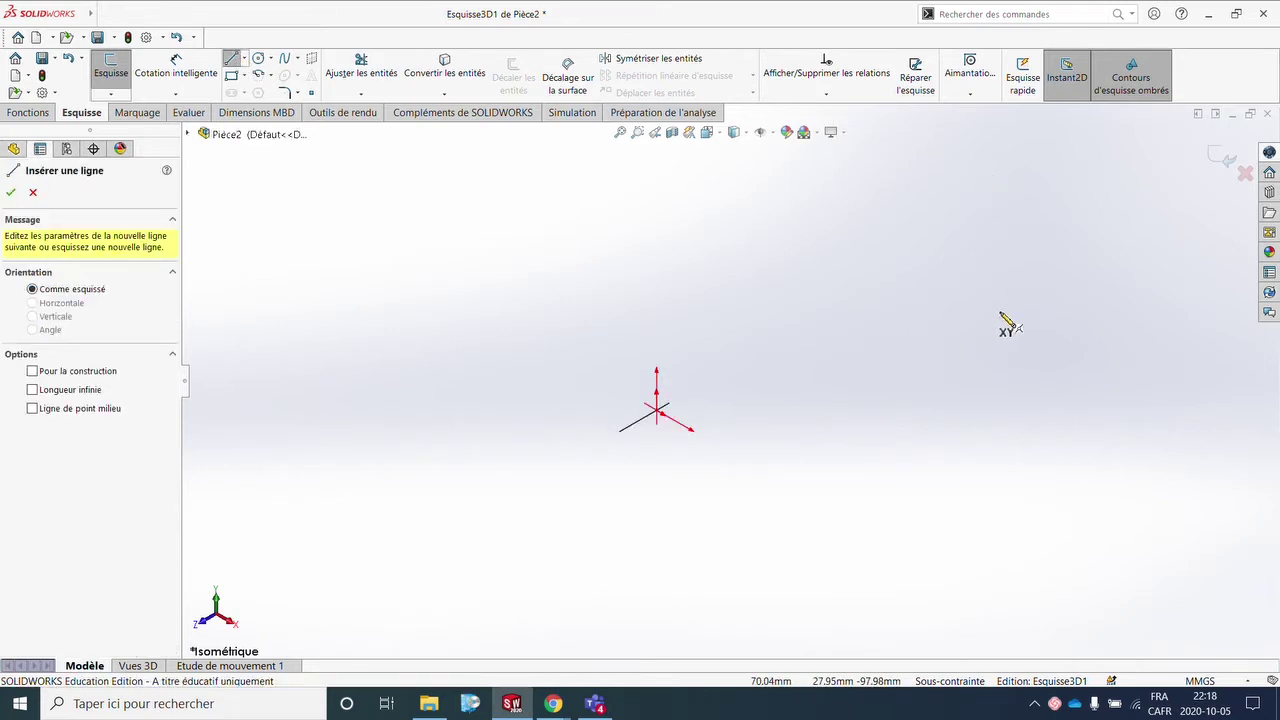
Step: Draw the first three path lines from the origin: outward, straight up, then along X
scroll(1030, 315, down, 2)
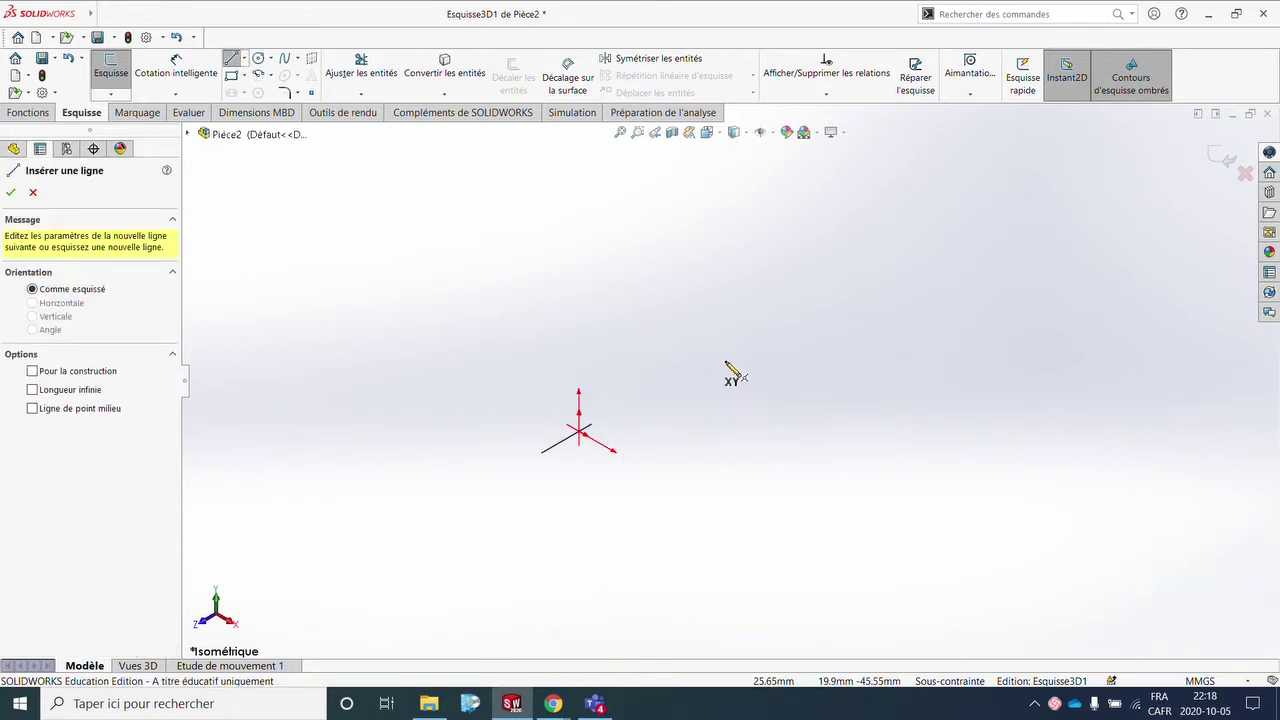
click(583, 435)
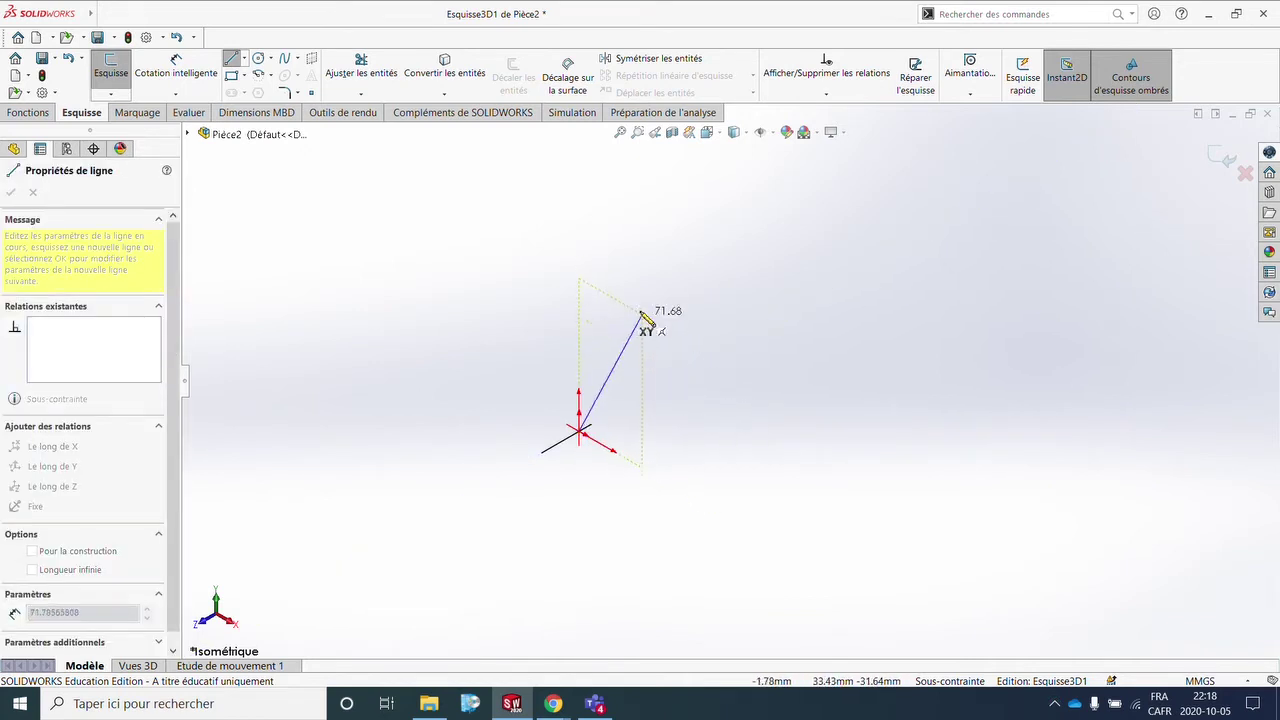
key(Tab)
key(Tab)
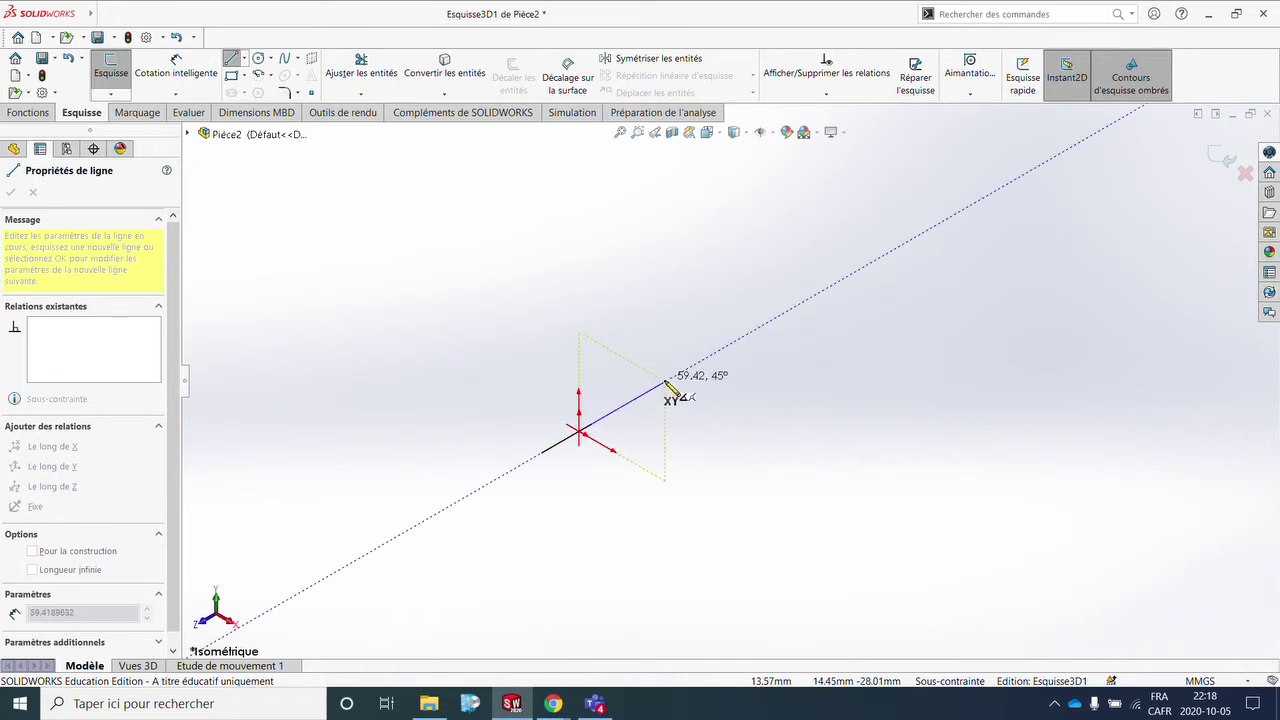
key(Tab)
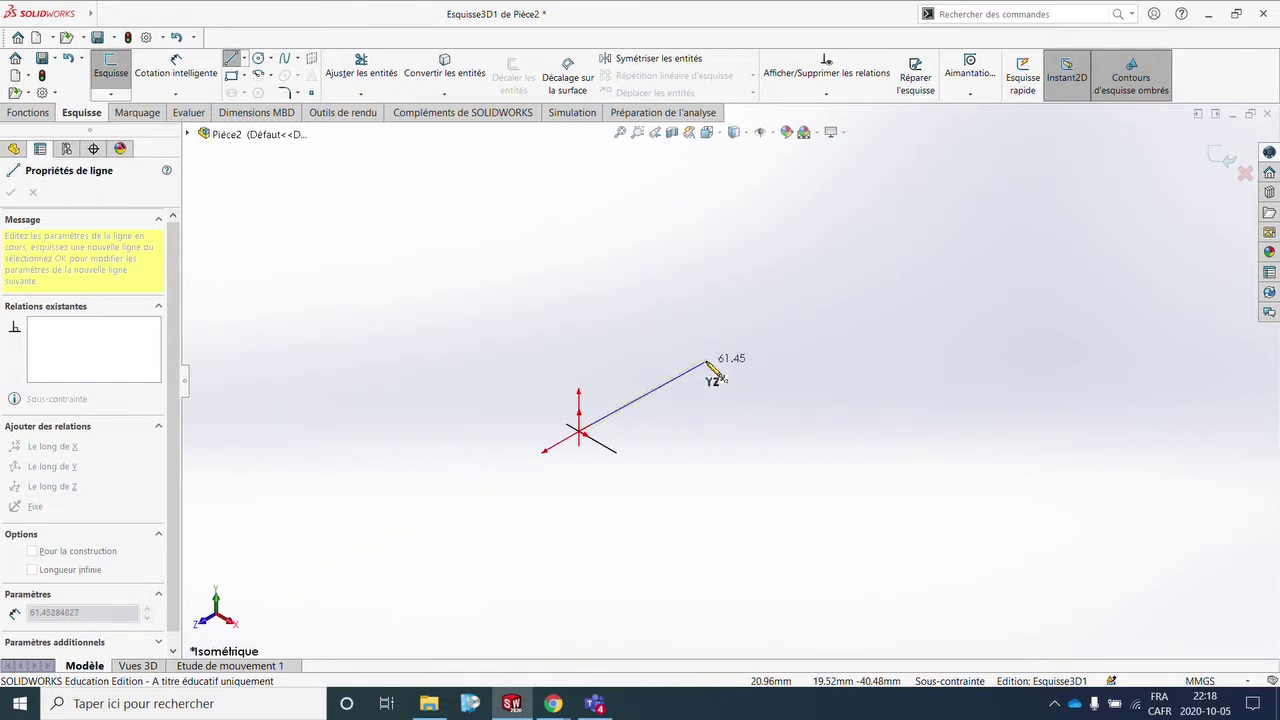
click(706, 360)
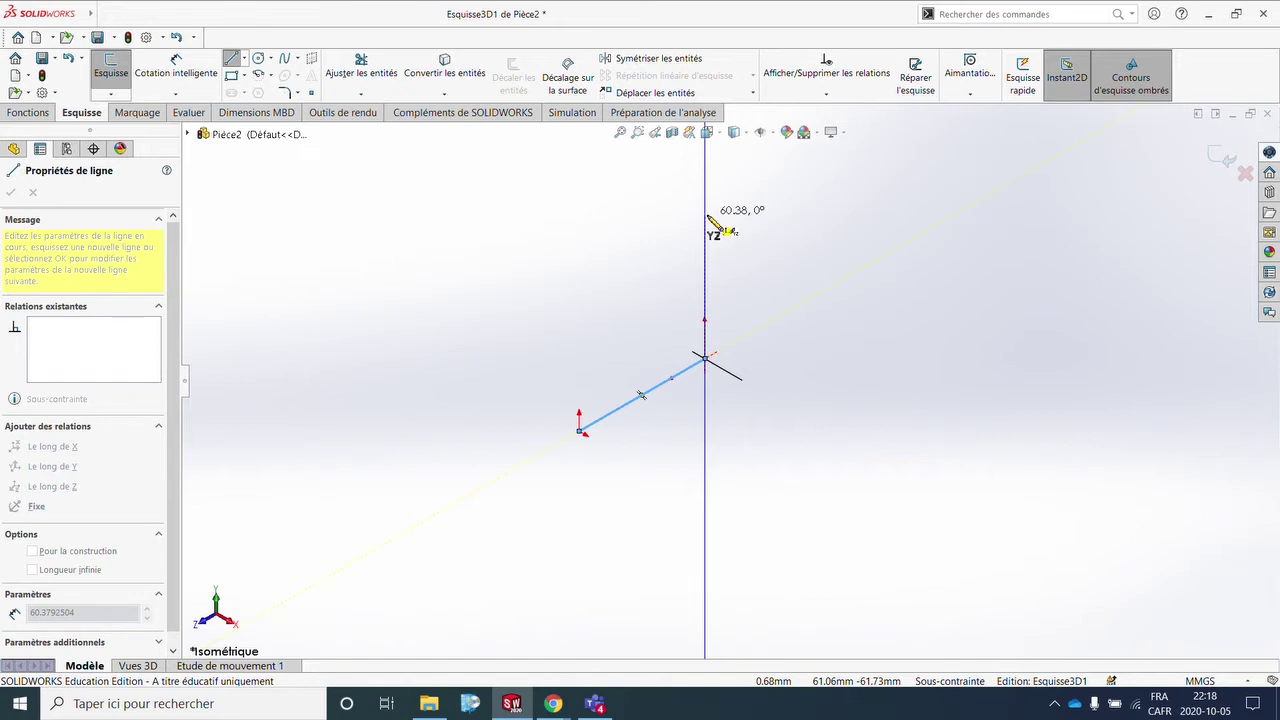
click(707, 216)
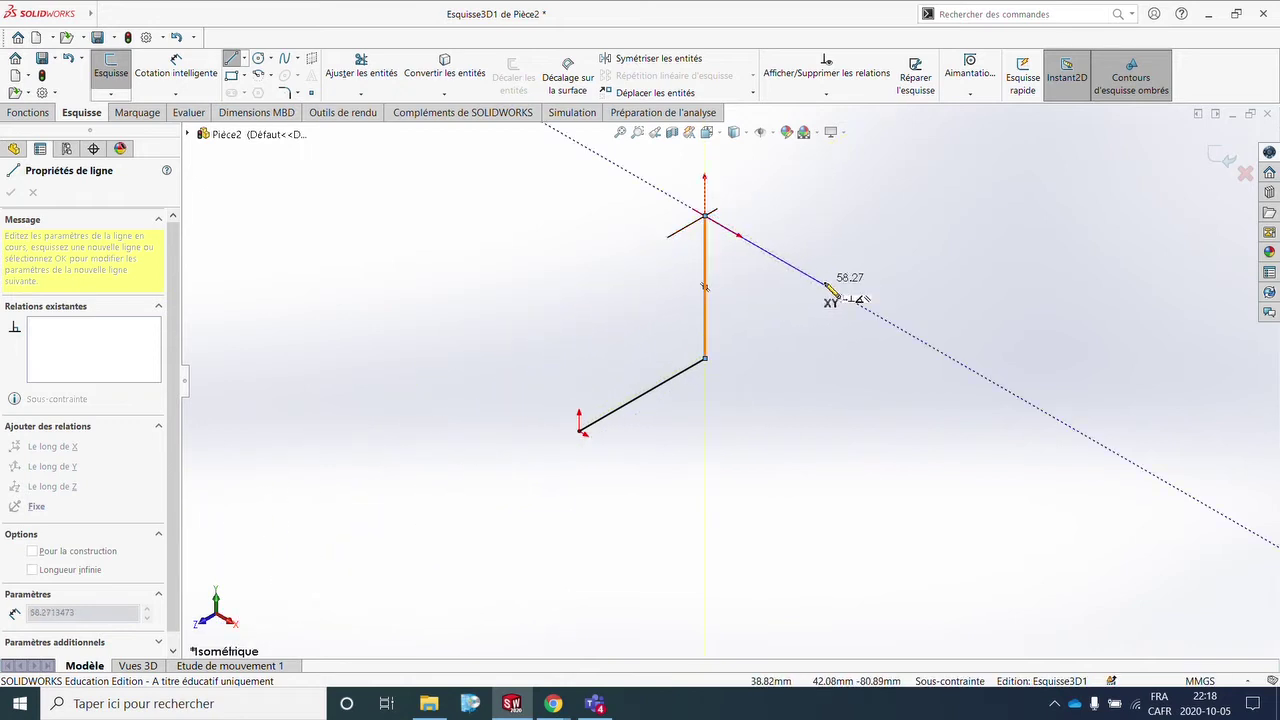
key(Tab)
key(Tab)
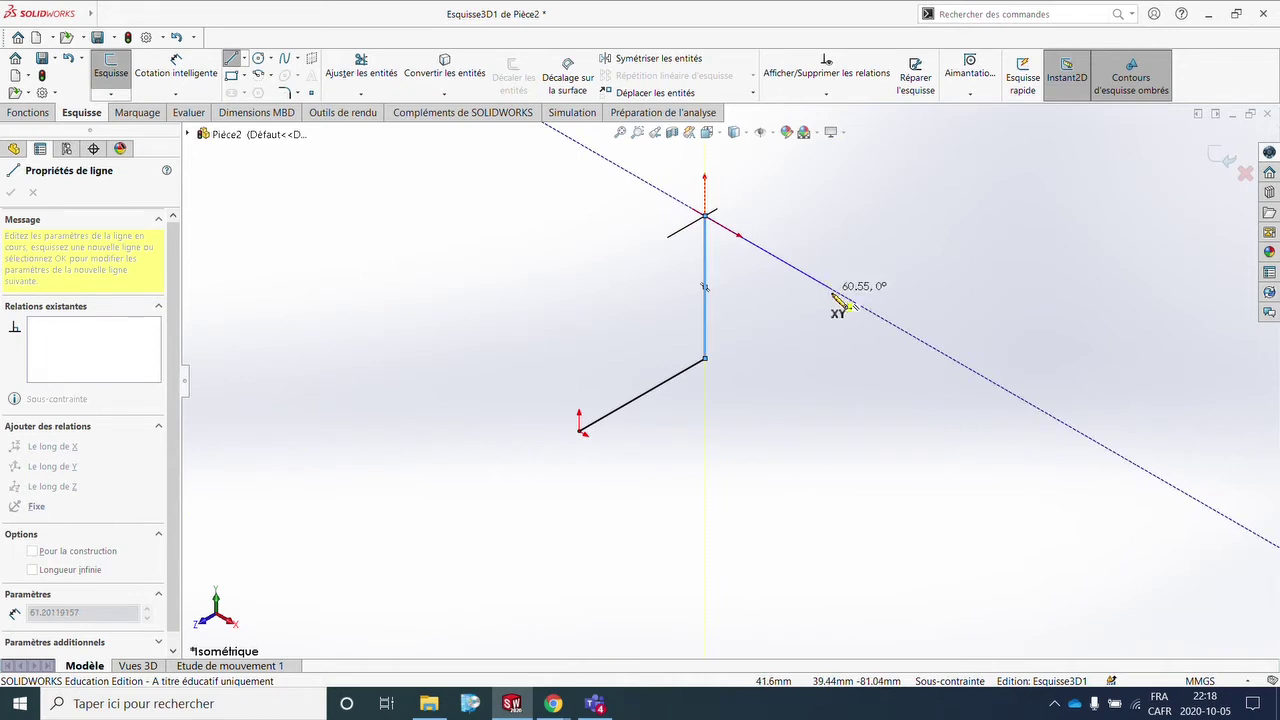
double_click(845, 298)
Step: Continue the path with lines going down, across and along Z, then stop drawing
click(845, 298)
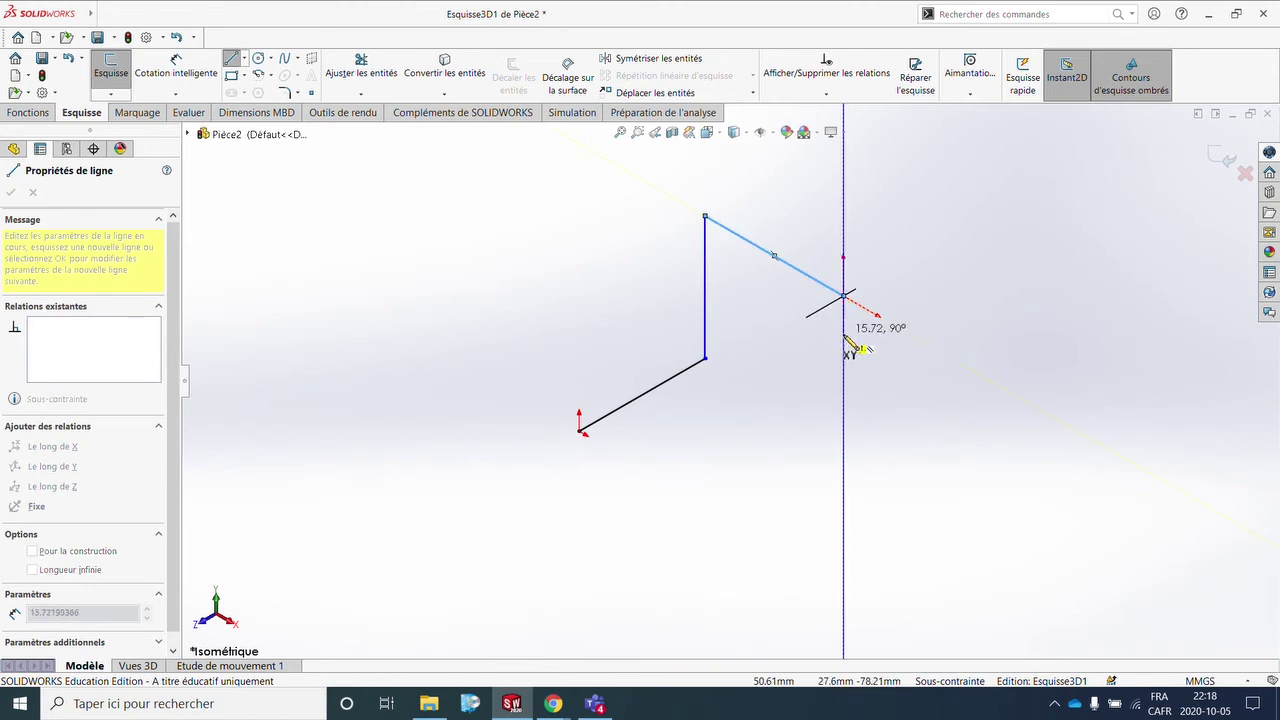
click(845, 418)
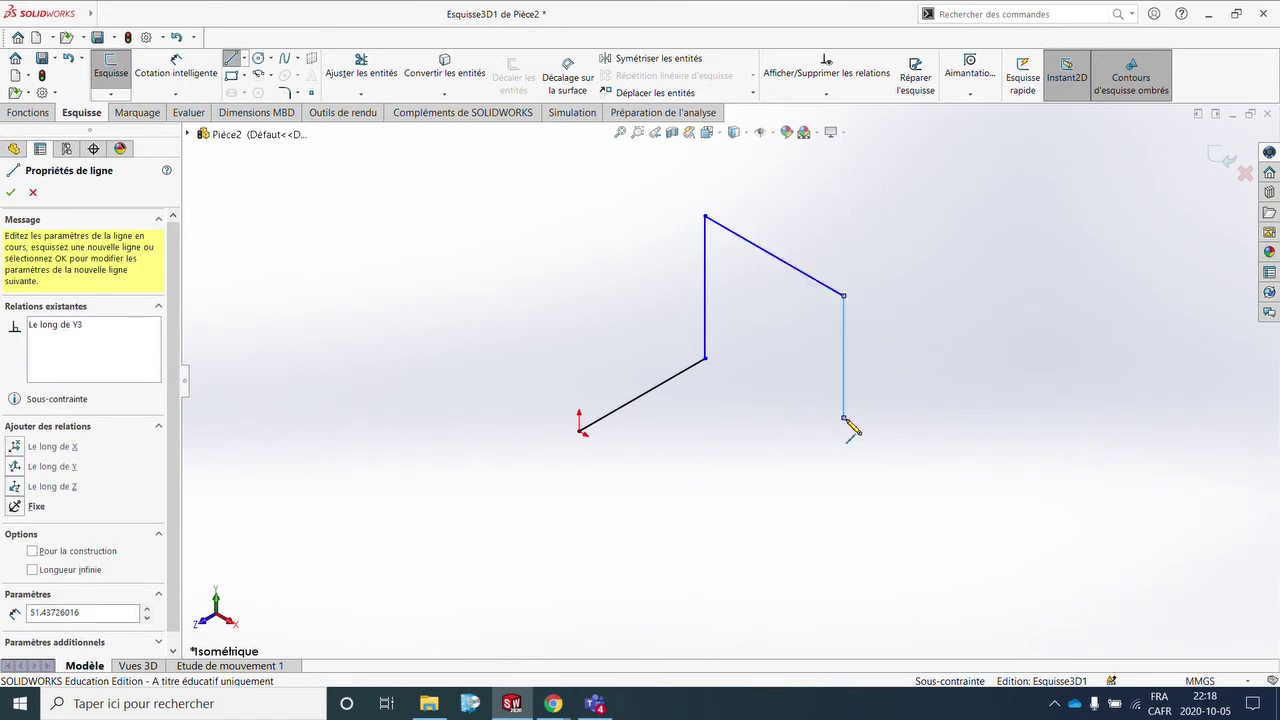
click(947, 478)
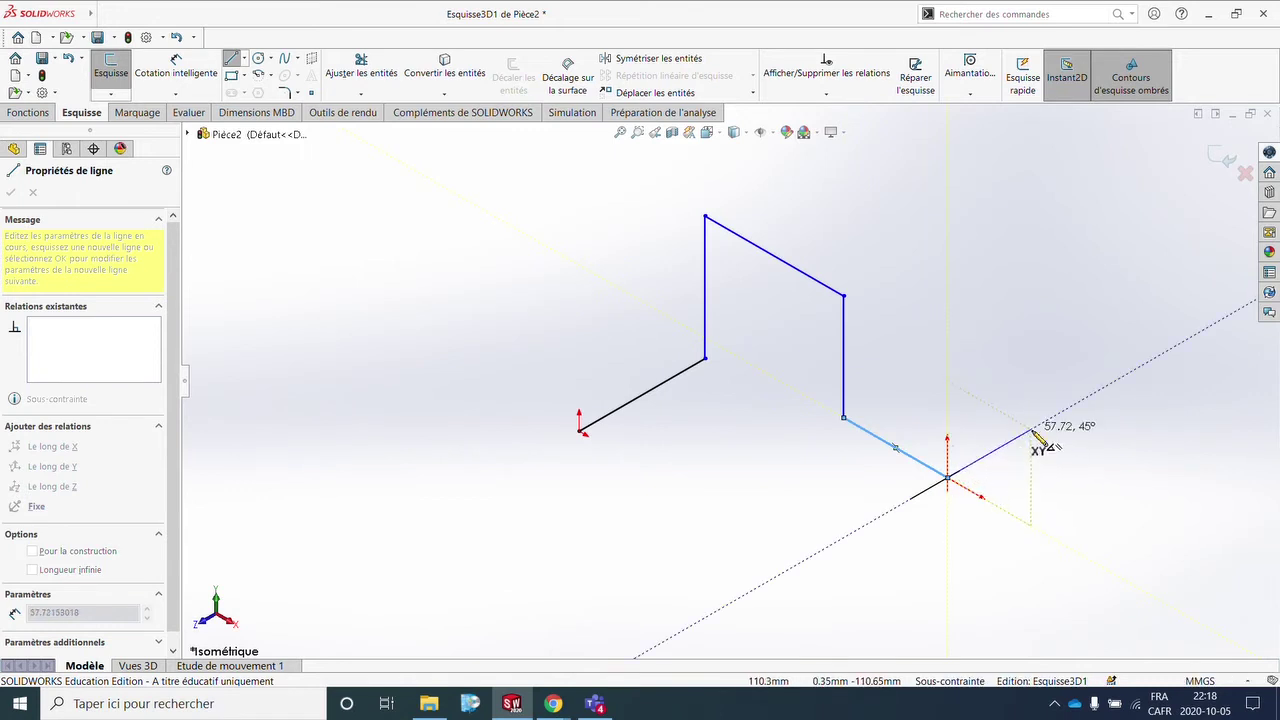
key(Tab)
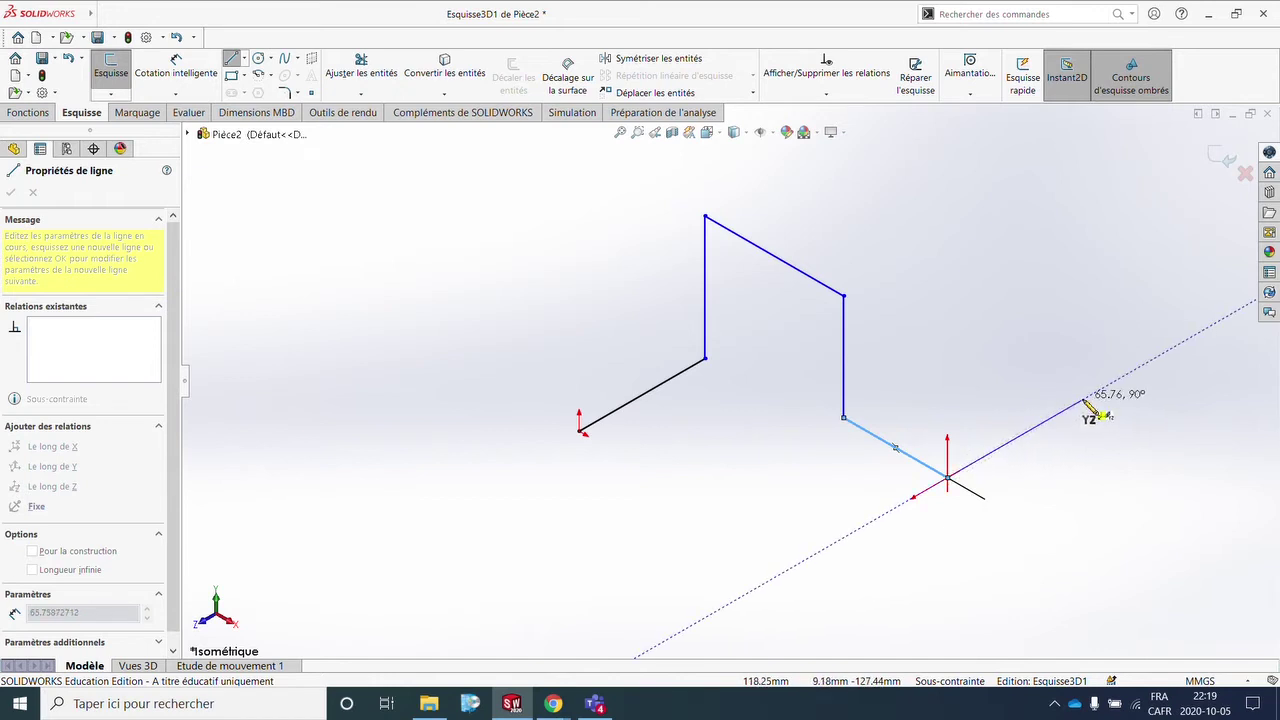
double_click(1083, 400)
click(1083, 401)
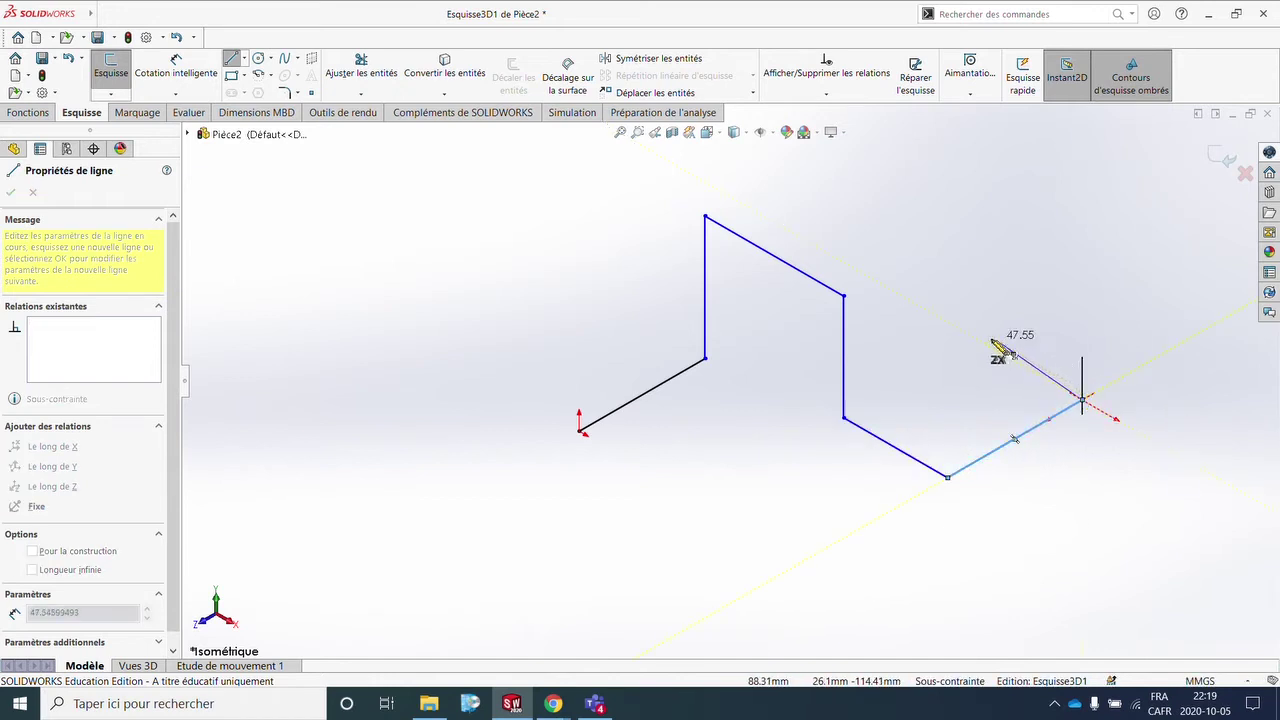
key(Escape)
mouse_move(1000, 417)
middle_down()
mouse_move(963, 383)
mouse_move(864, 340)
mouse_move(951, 363)
mouse_move(973, 408)
middle_up()
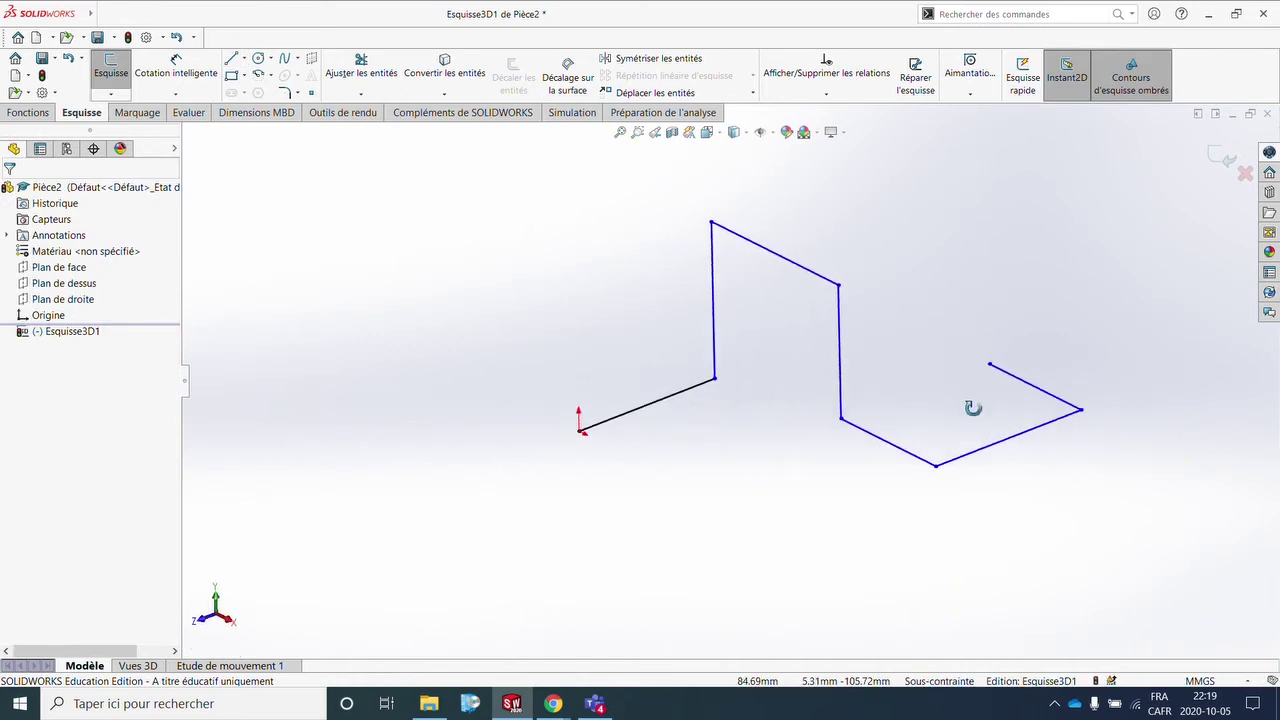
Step: Round the six corners of the zigzag path with 20 mm sketch fillets
key(ctrl+7)
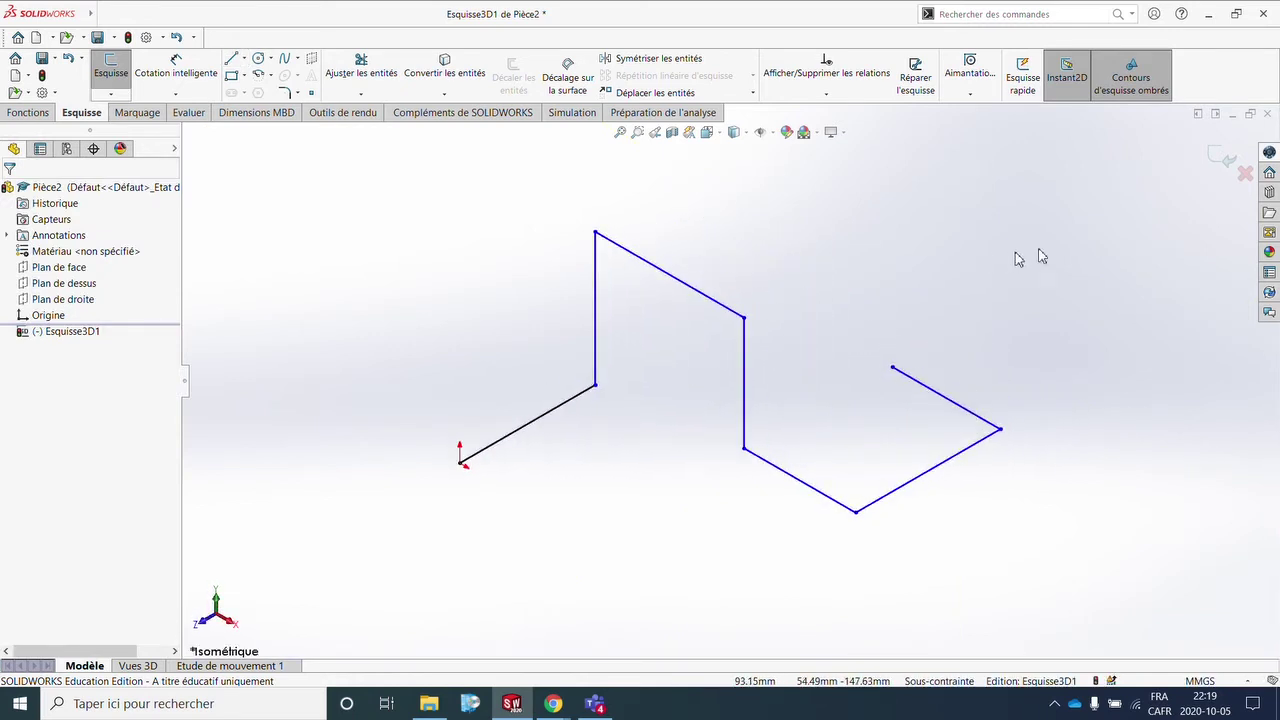
click(288, 93)
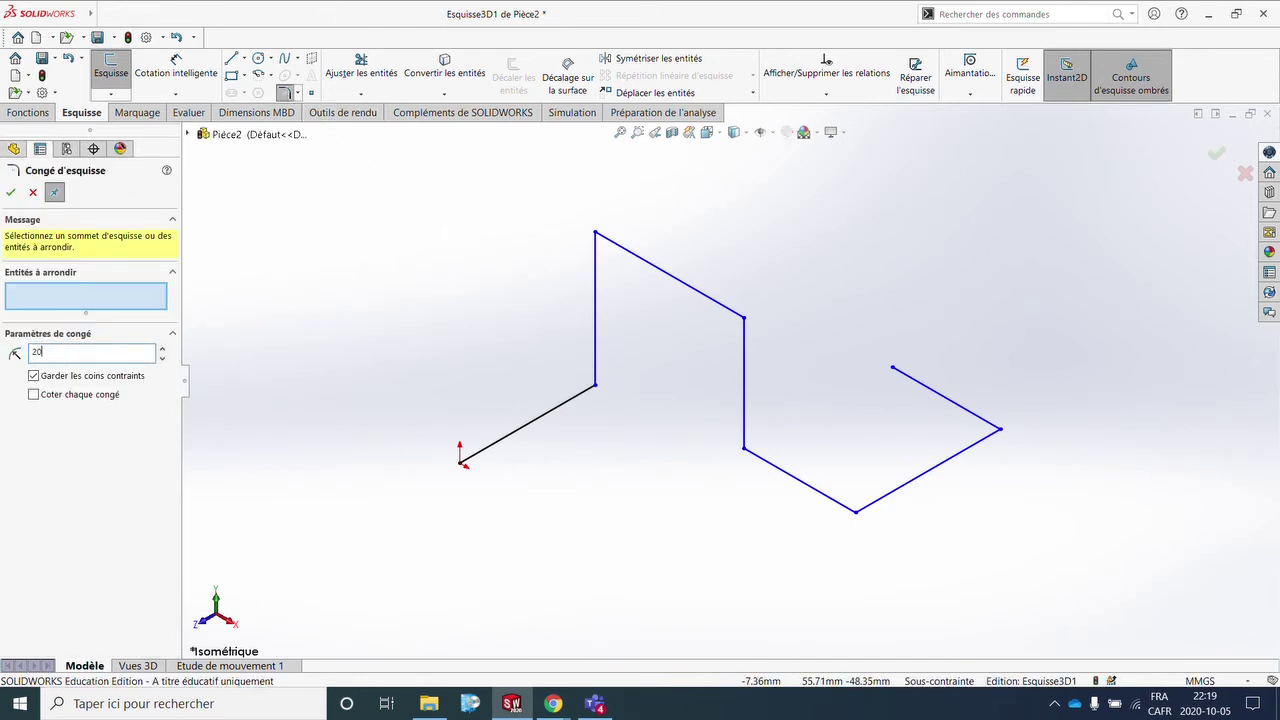
click(595, 390)
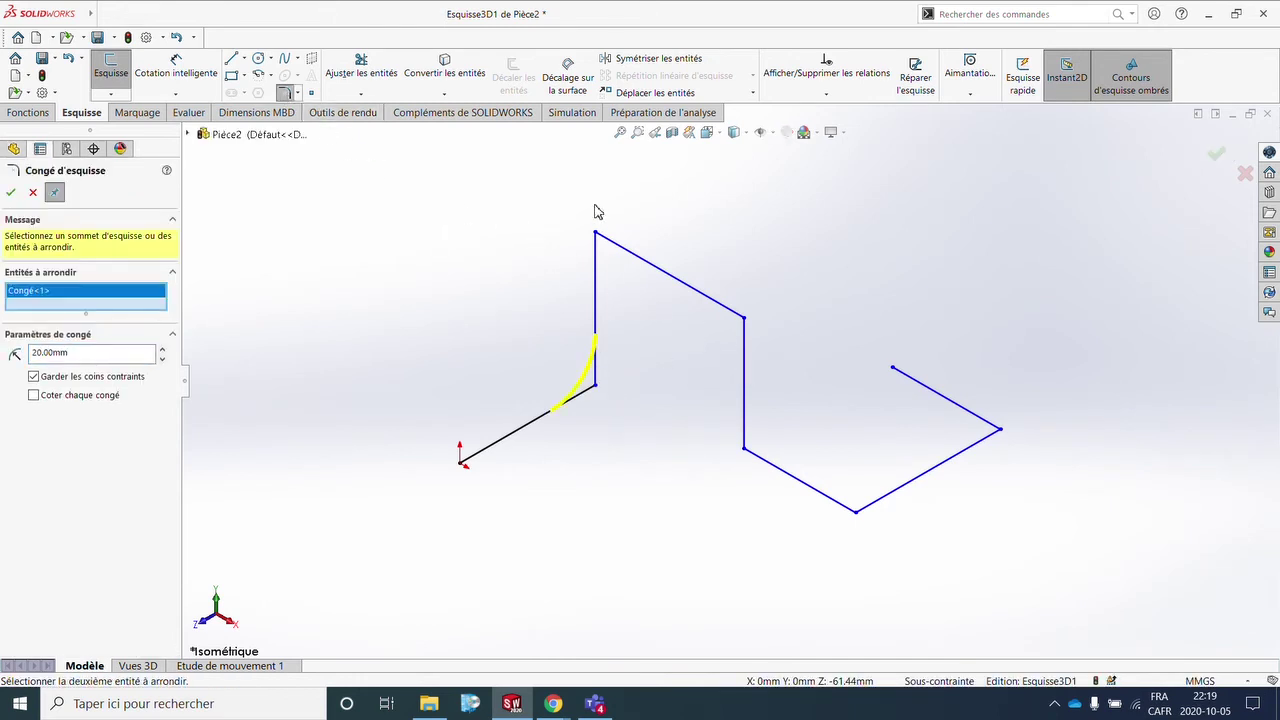
click(595, 236)
click(746, 320)
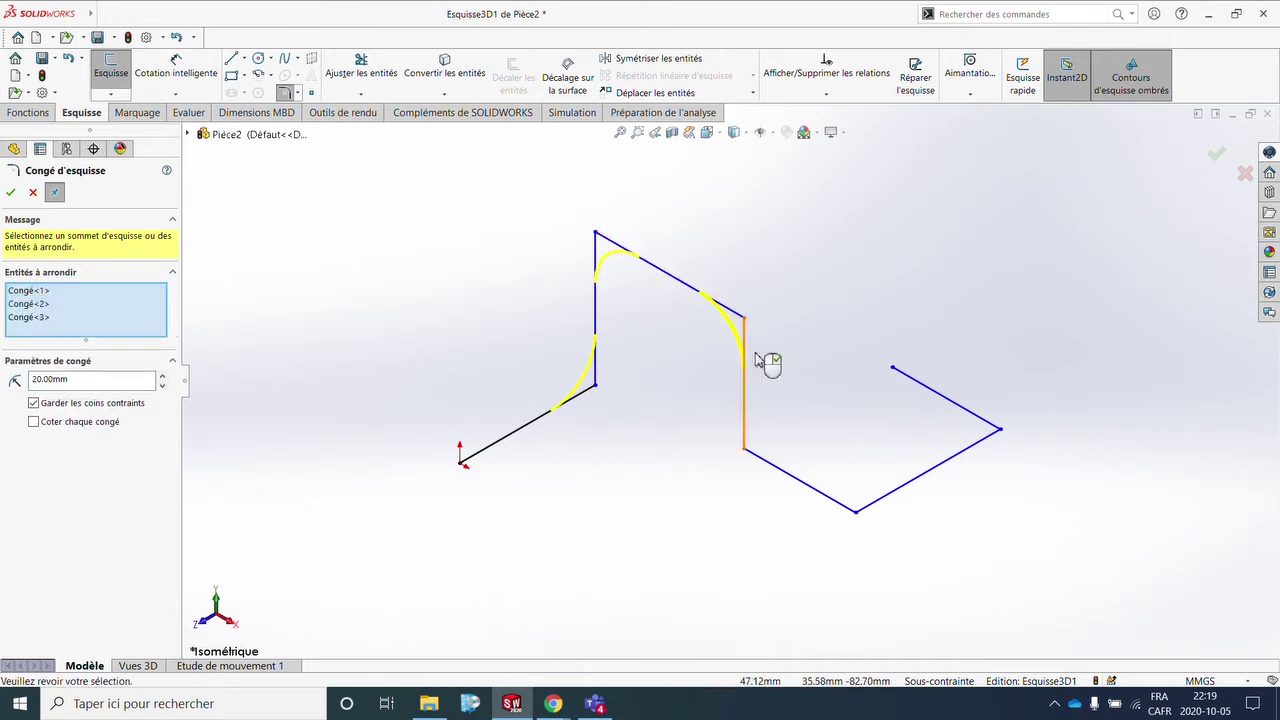
click(743, 450)
click(855, 512)
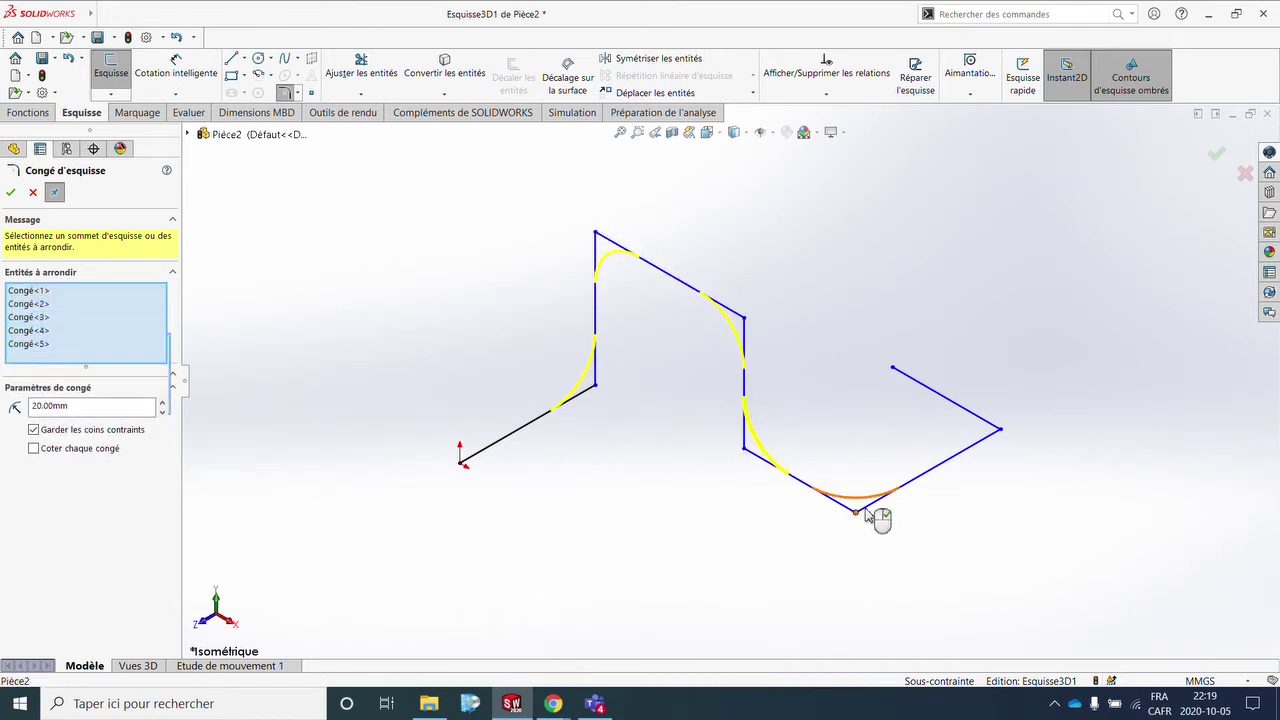
click(1002, 432)
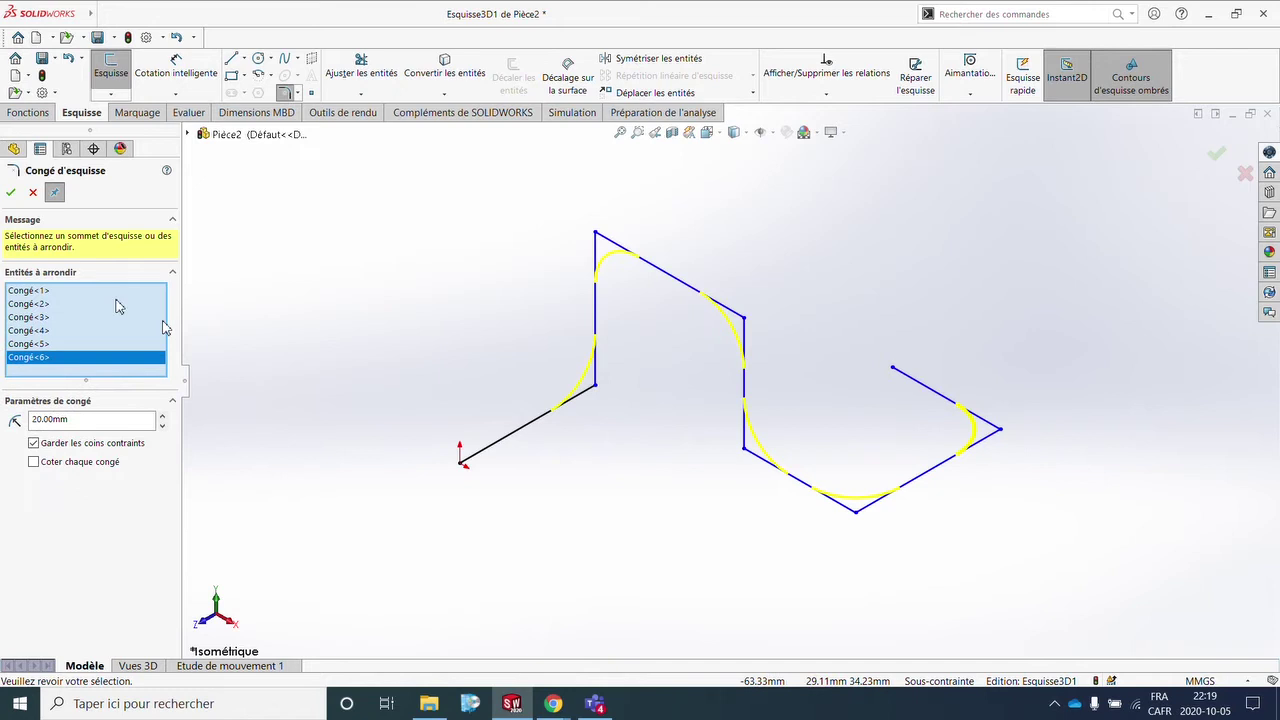
click(11, 192)
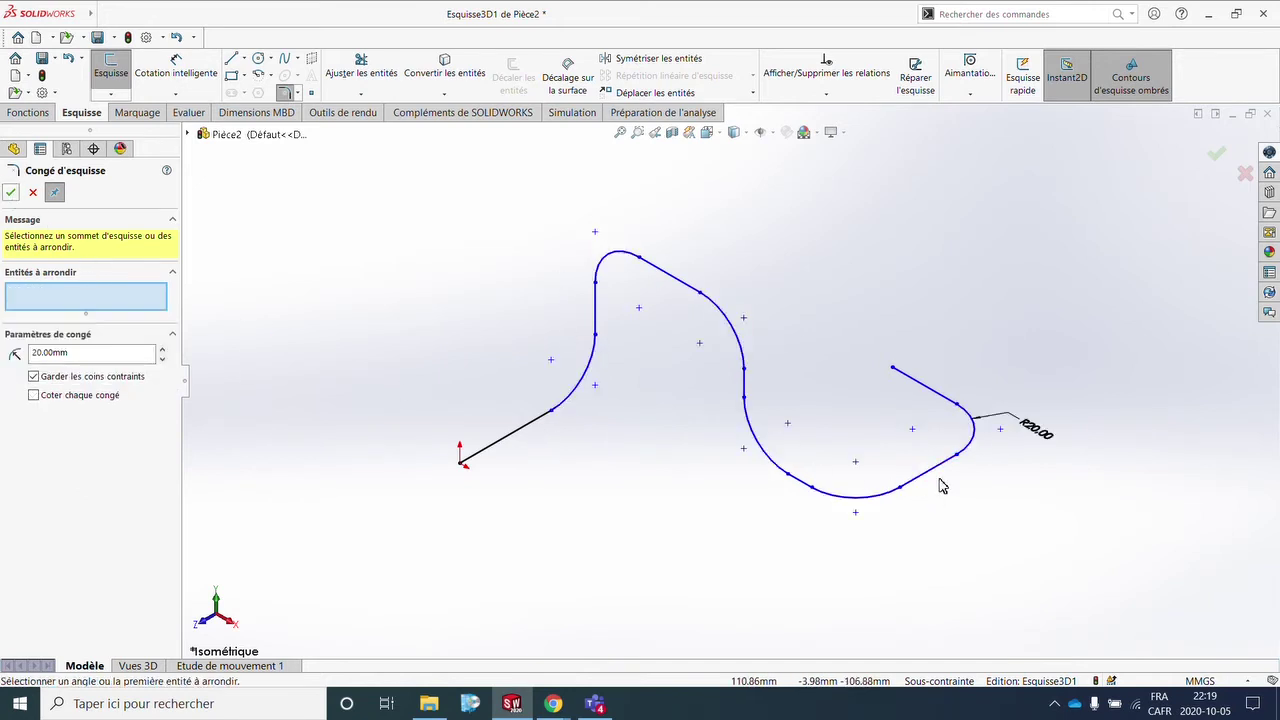
click(176, 66)
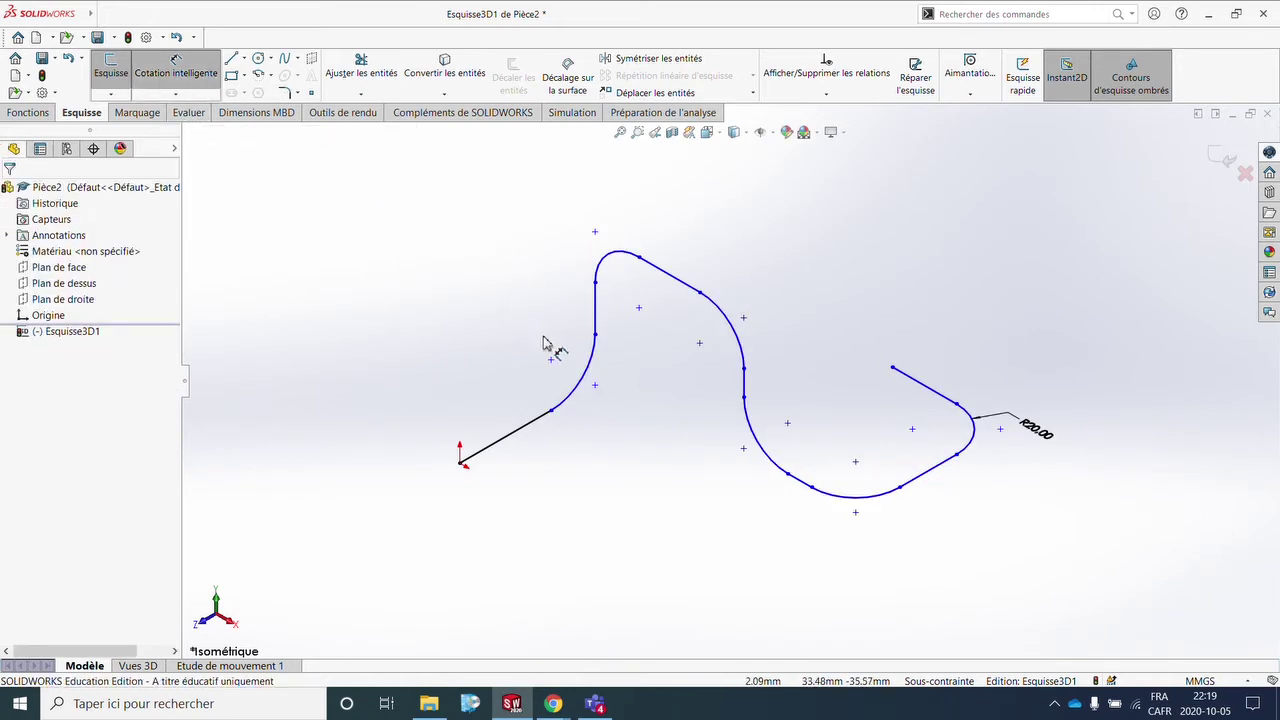
Step: Dimension the first leg 75 mm from the origin and the rising leg 115 mm
click(594, 388)
click(461, 462)
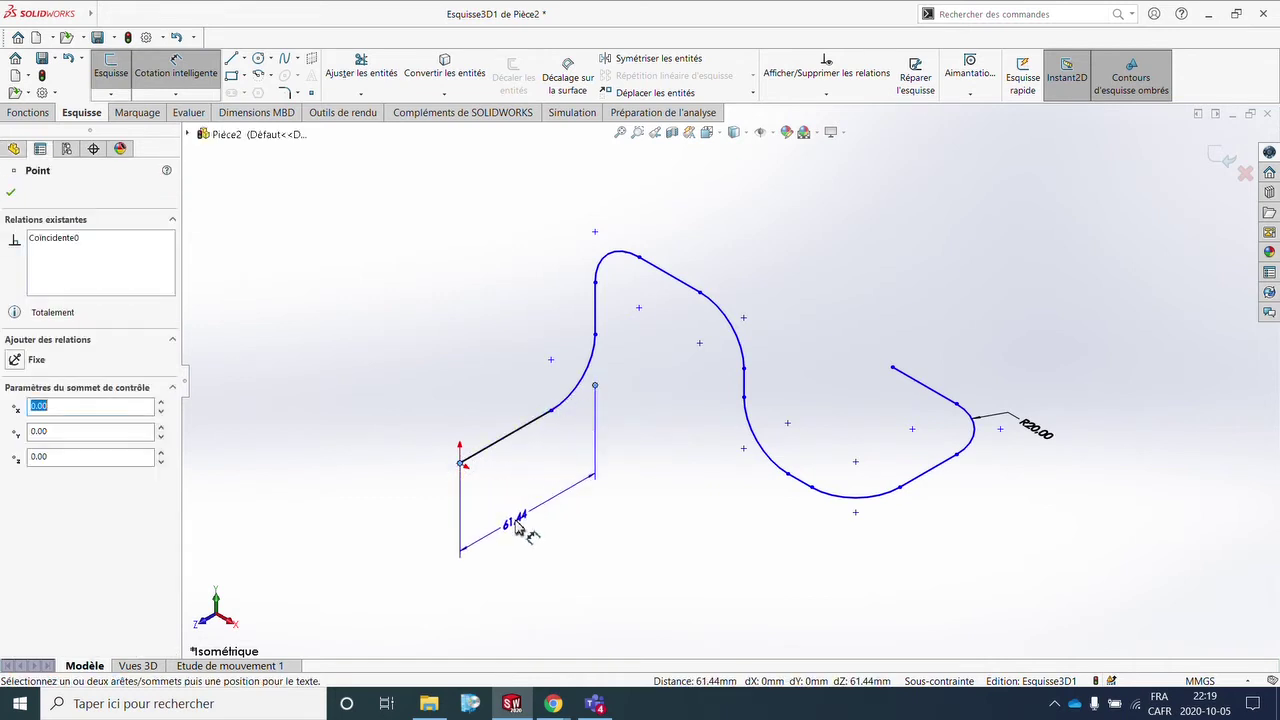
click(519, 527)
text(75)
key(Return)
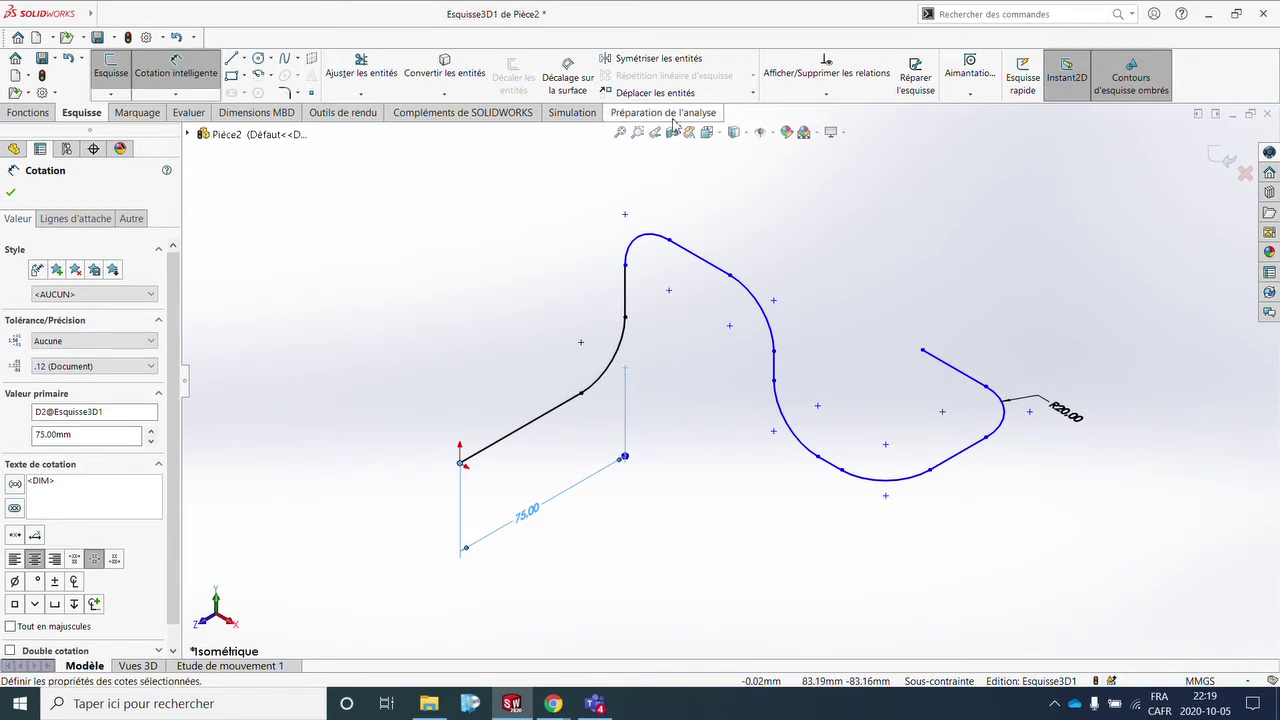
click(705, 261)
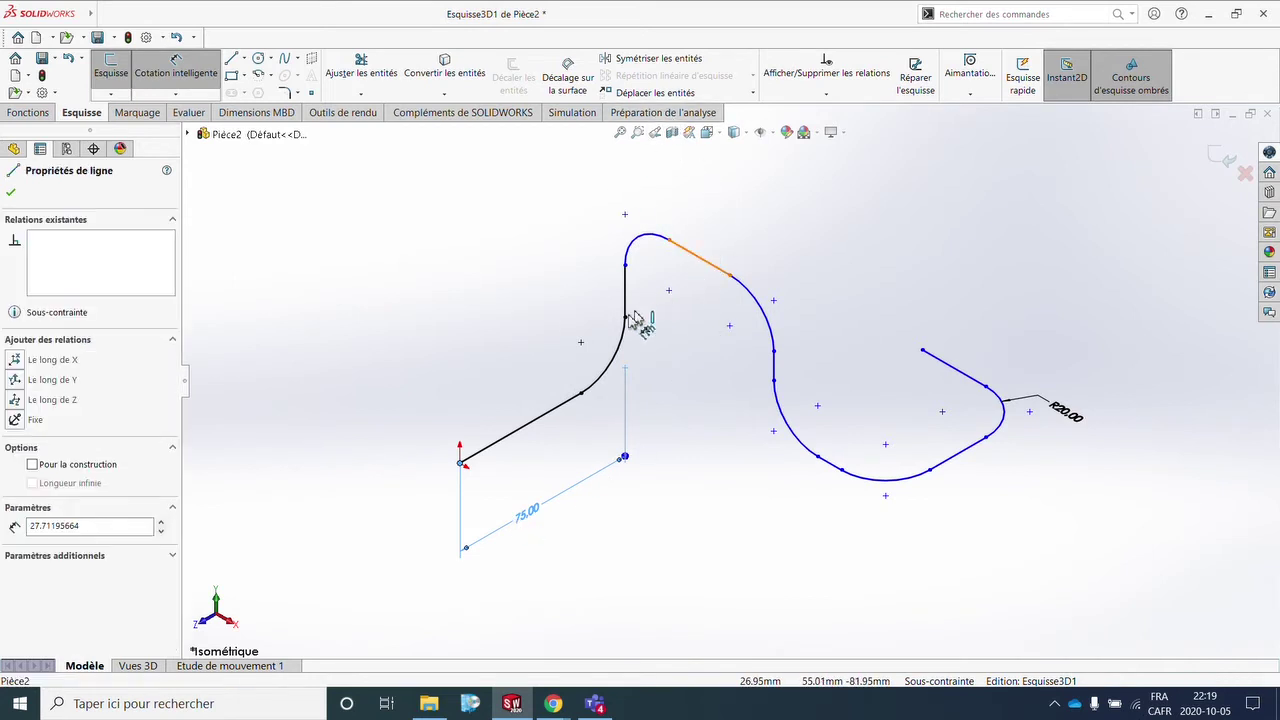
click(626, 368)
click(526, 238)
text(115)
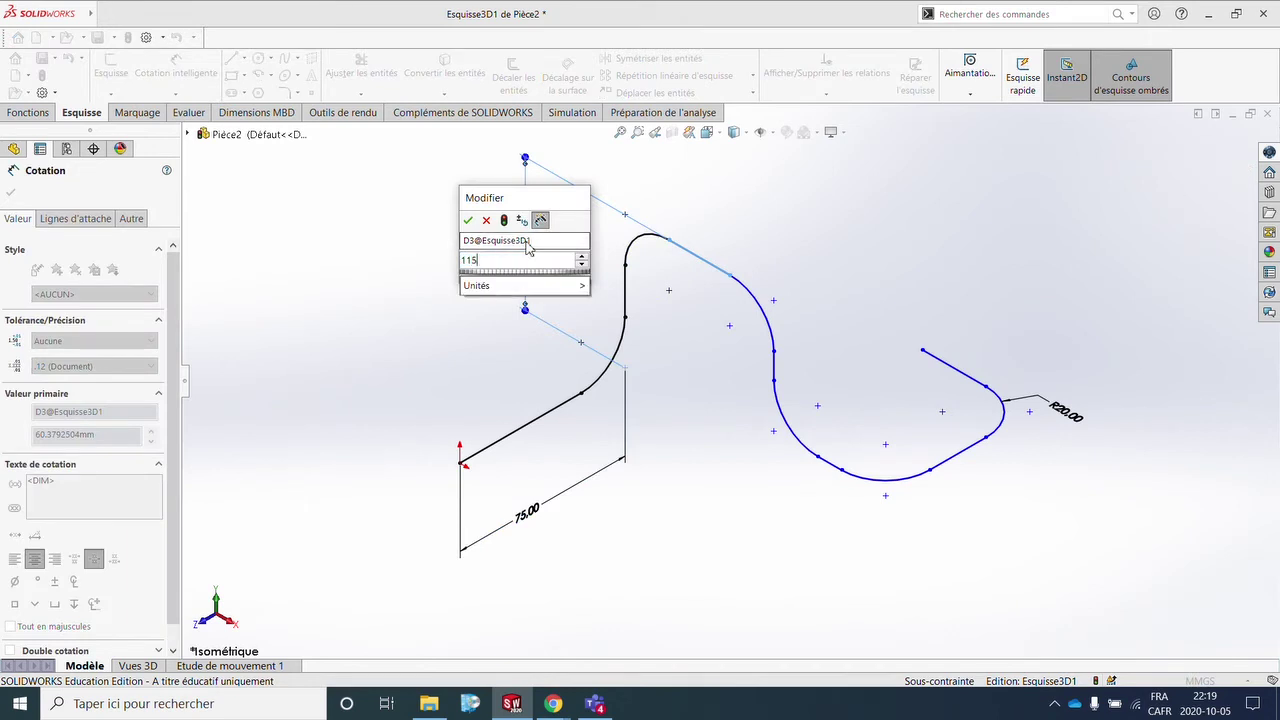
key(Return)
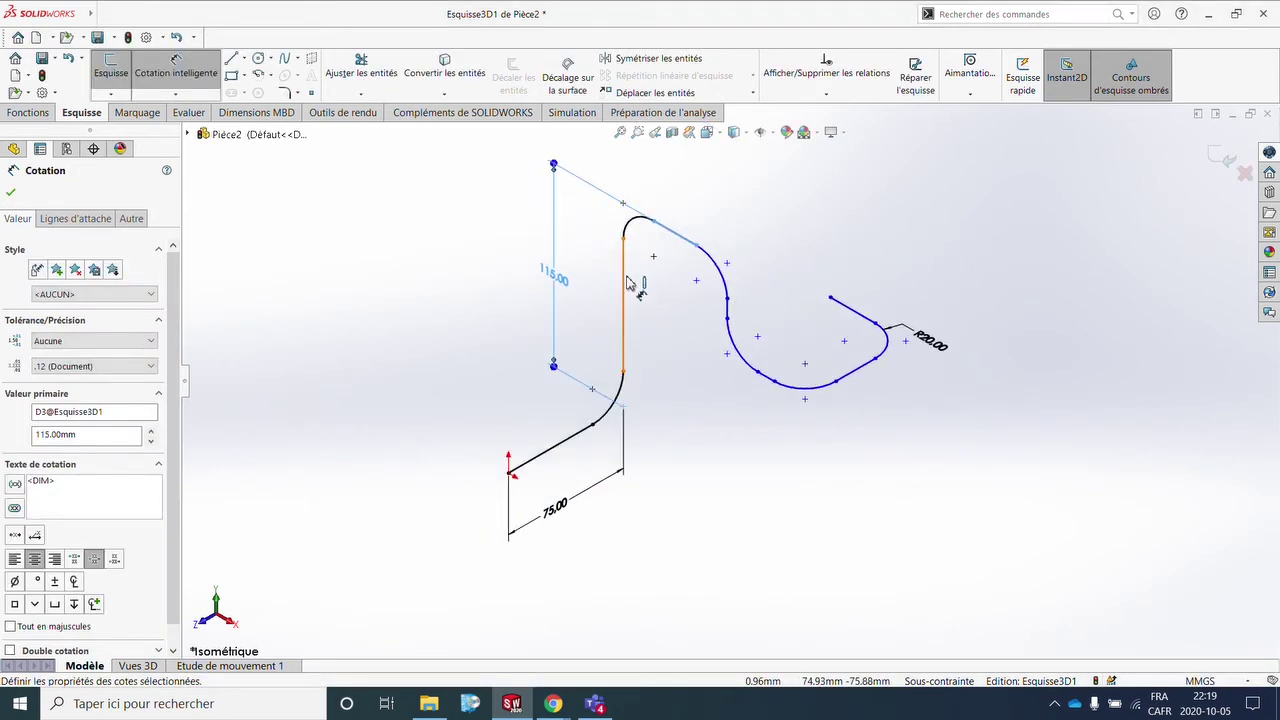
Step: Dimension the top run 100 mm and the following drop 115 mm
click(625, 282)
click(727, 296)
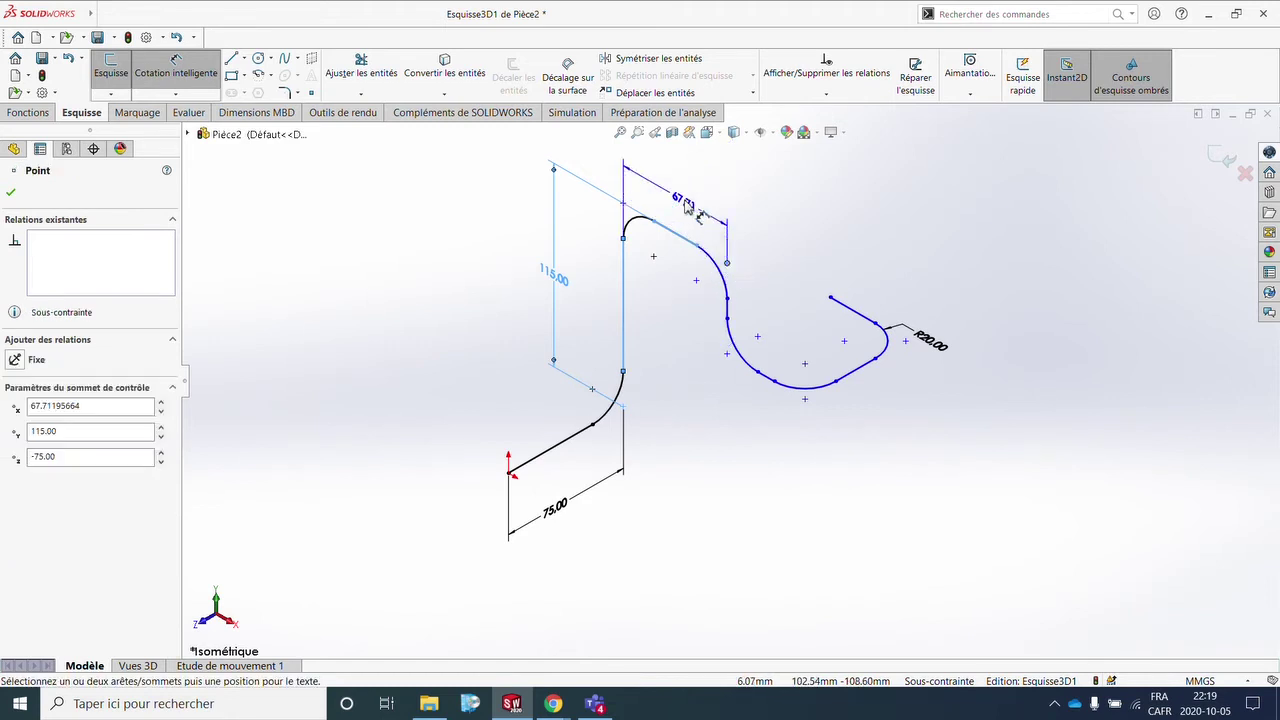
click(675, 200)
text(100)
key(Return)
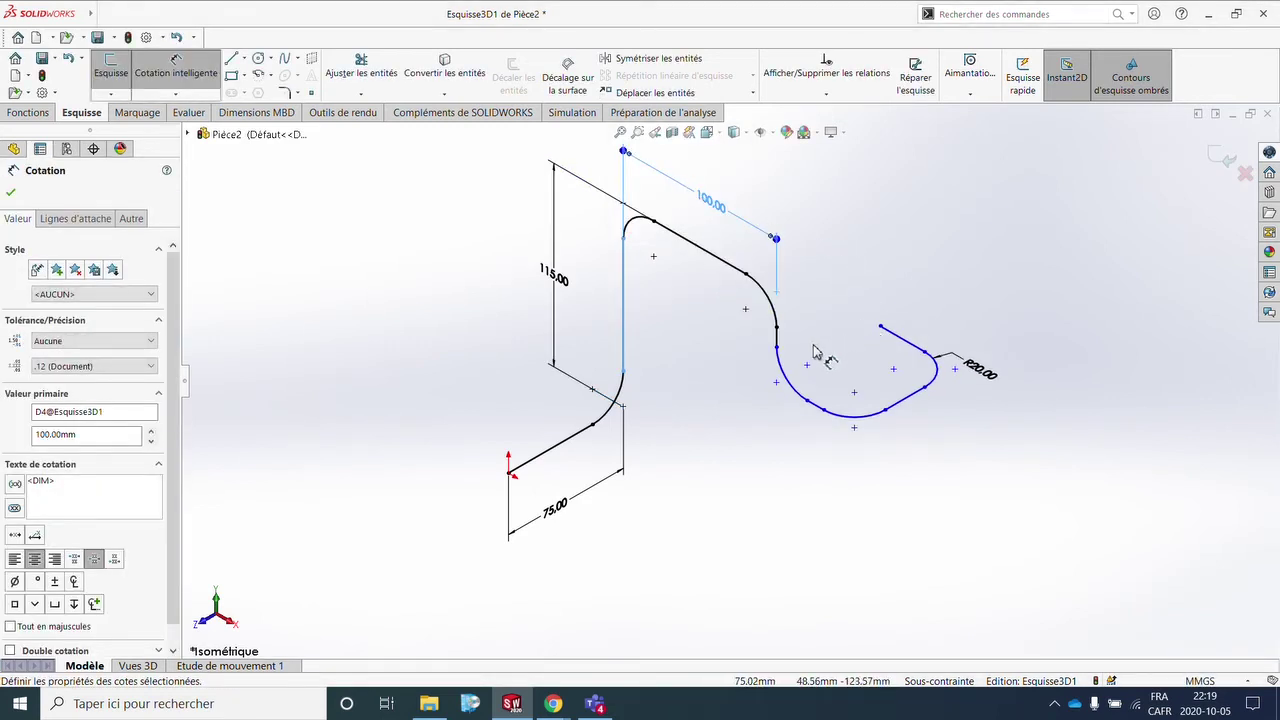
click(728, 263)
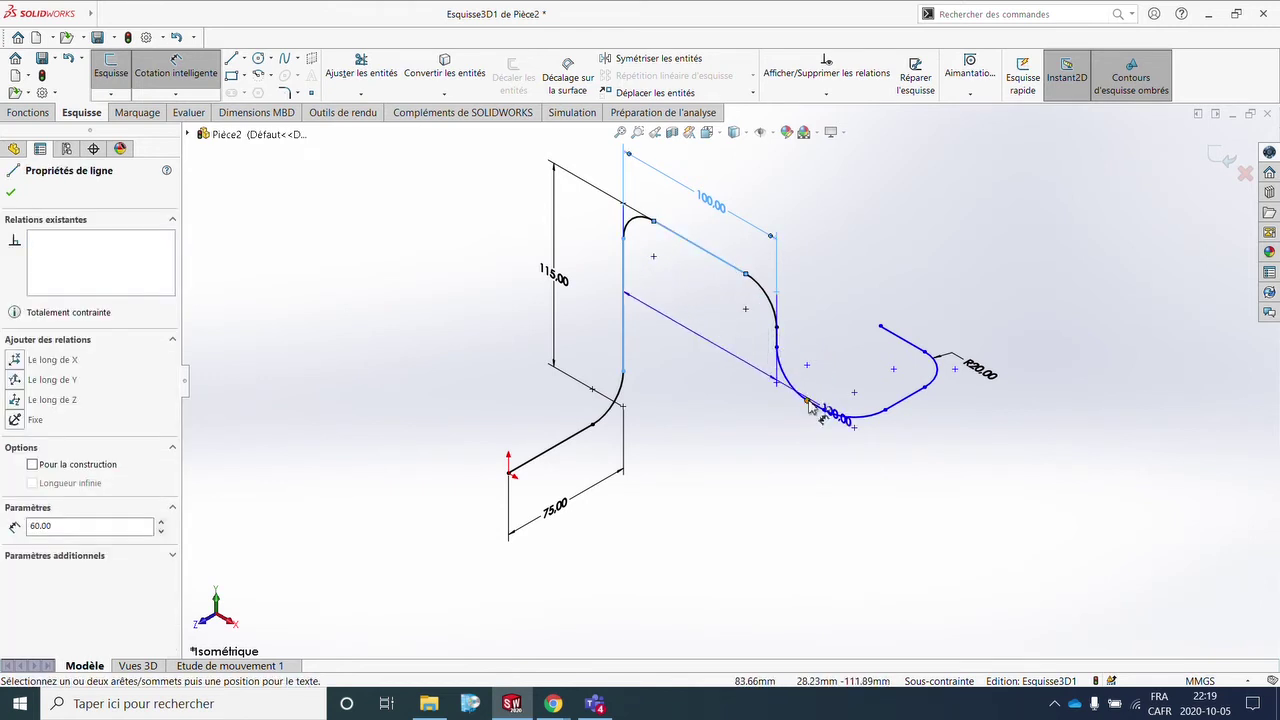
click(705, 395)
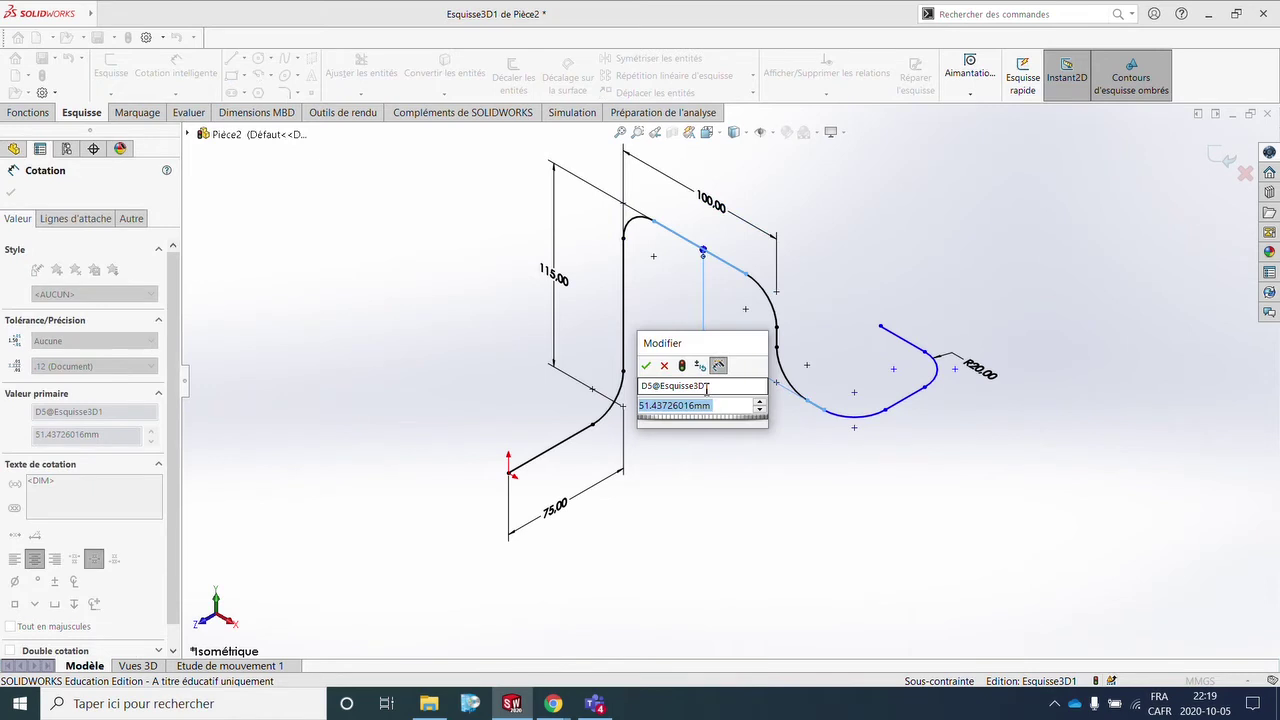
text(115)
key(Return)
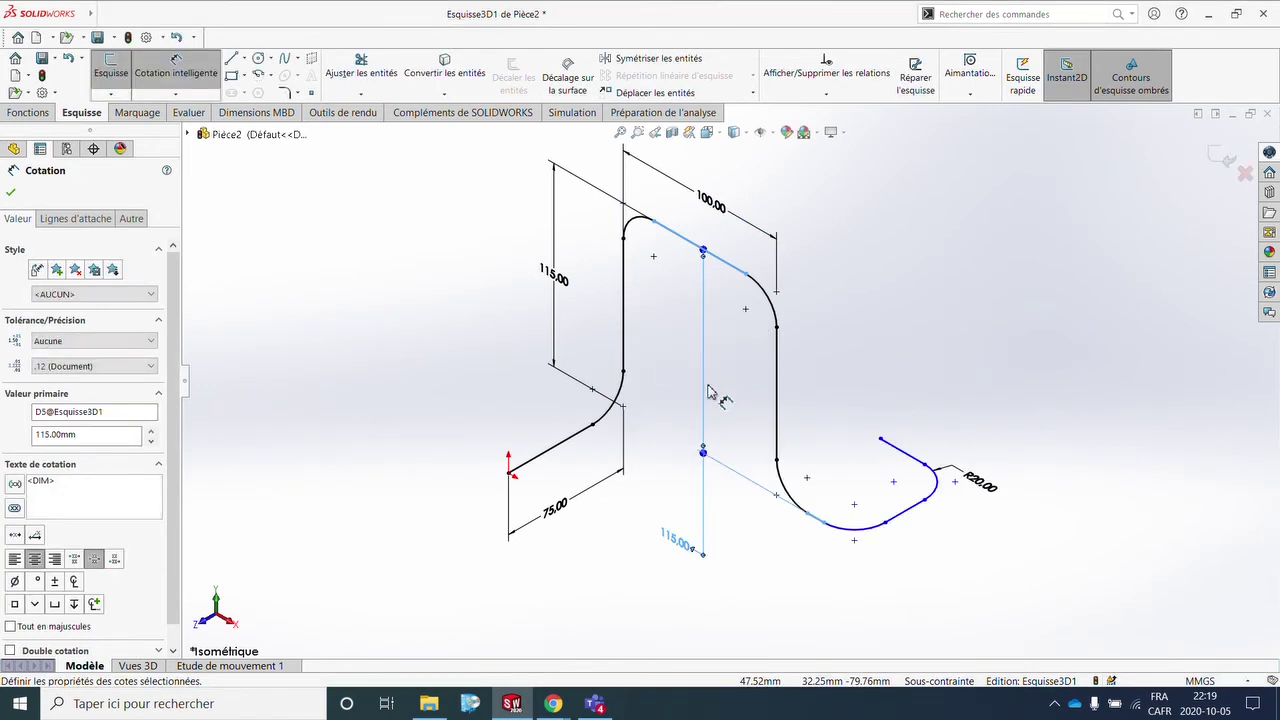
Step: Inspect the dimensioned path in 3D, then return to the isometric view
key(Escape)
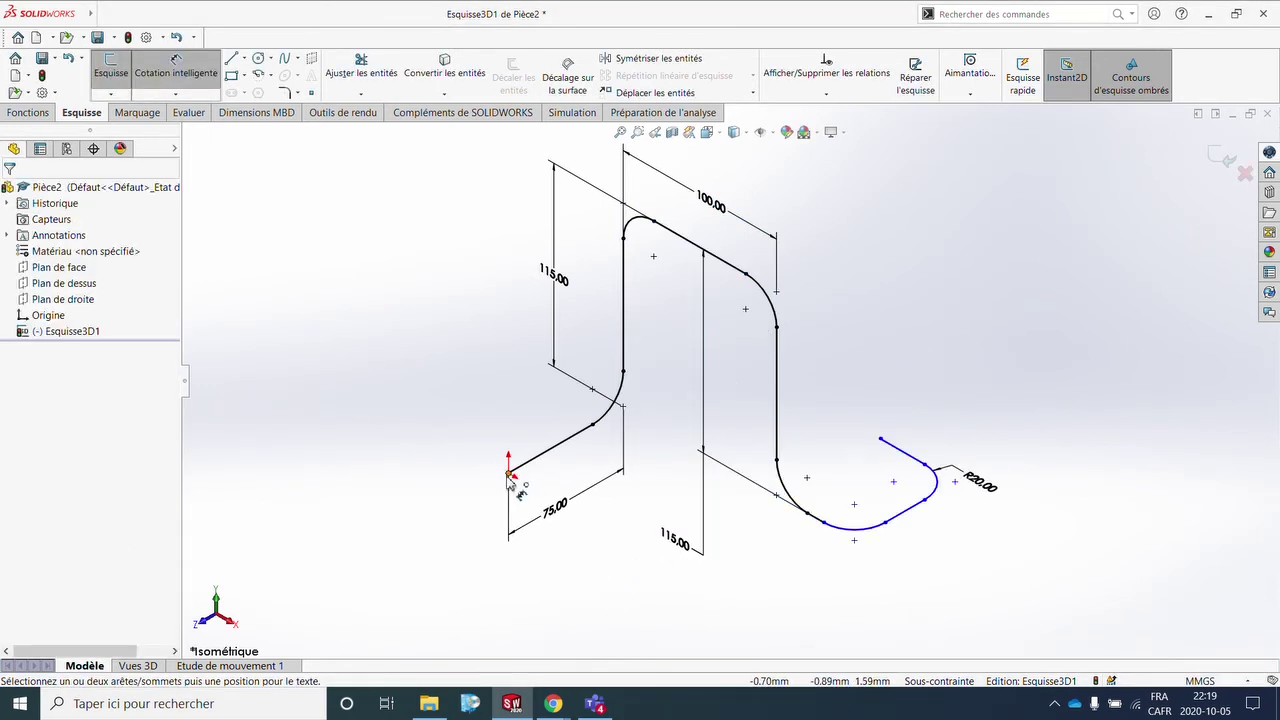
click(510, 473)
click(746, 311)
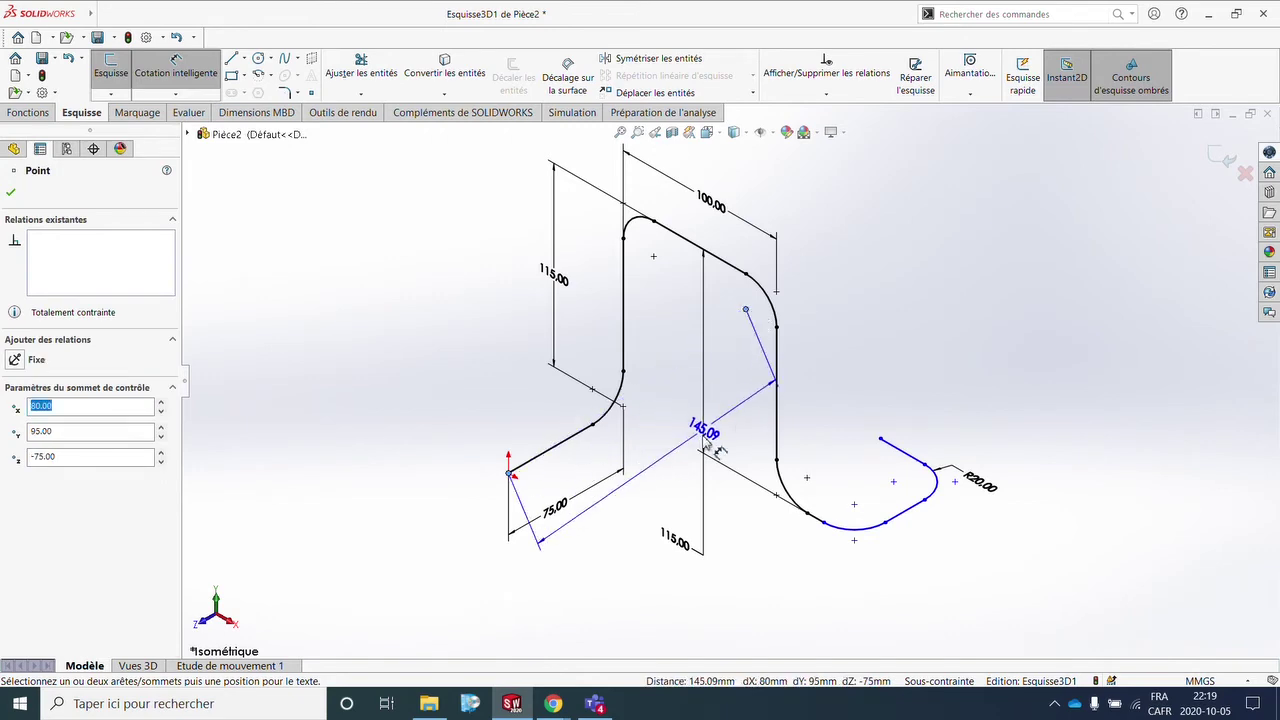
mouse_move(686, 486)
middle_down()
mouse_move(599, 361)
mouse_move(751, 509)
mouse_move(794, 574)
mouse_move(686, 397)
mouse_move(649, 434)
mouse_move(611, 294)
mouse_move(668, 366)
mouse_move(694, 457)
mouse_move(691, 420)
mouse_move(736, 459)
mouse_move(700, 340)
mouse_move(690, 375)
mouse_move(672, 310)
mouse_move(663, 400)
mouse_move(700, 434)
mouse_move(738, 433)
middle_up()
key(Escape)
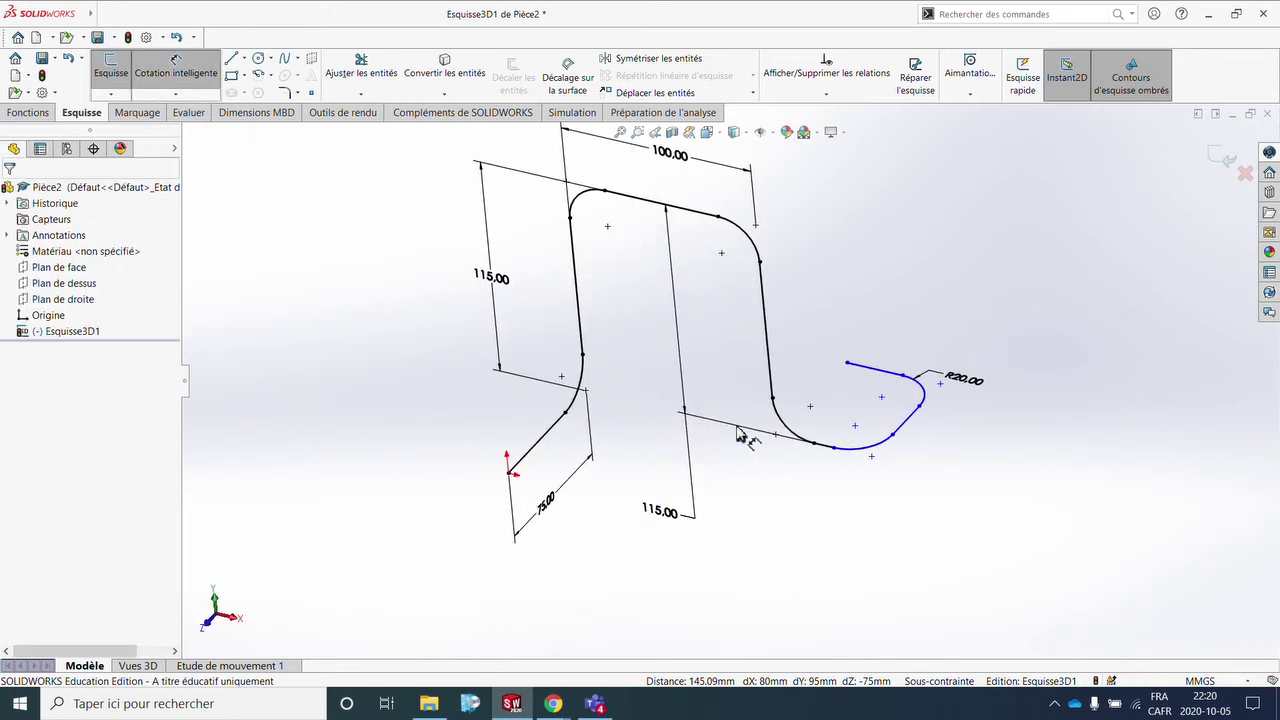
key(ctrl+7)
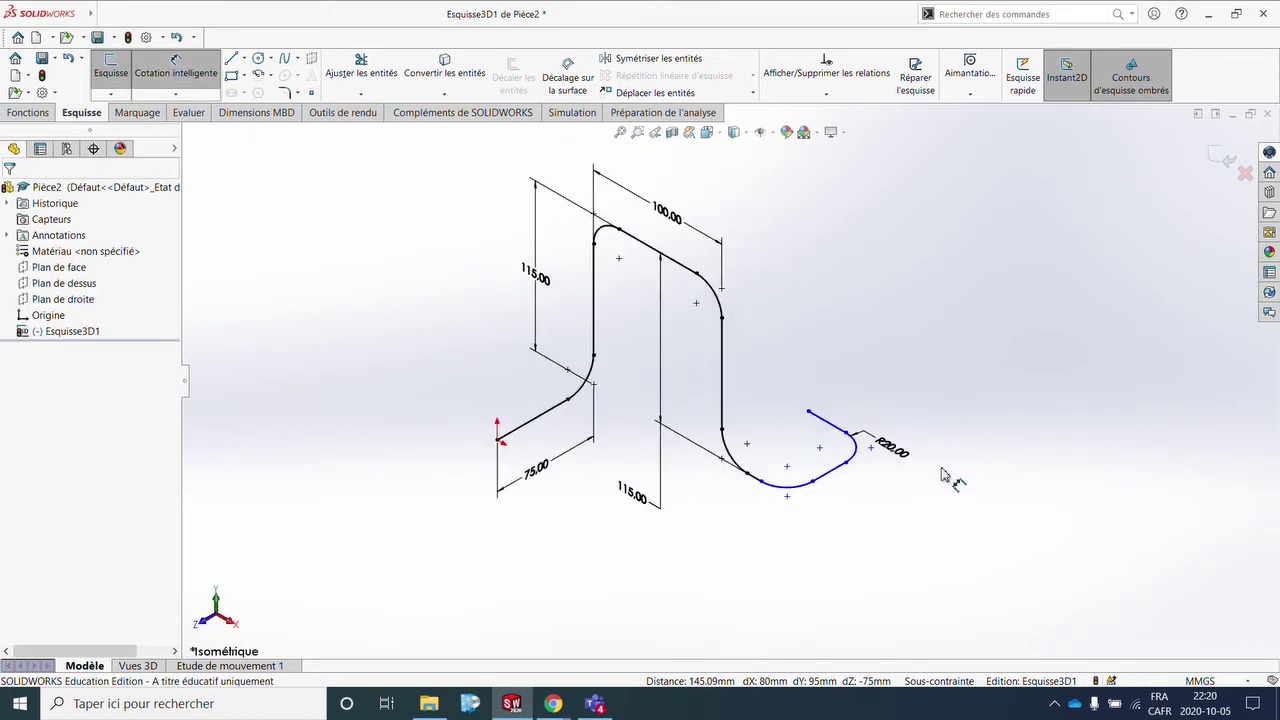
Step: Set the lower straight leg's length to 135 mm
scroll(811, 520, down, 2)
click(806, 441)
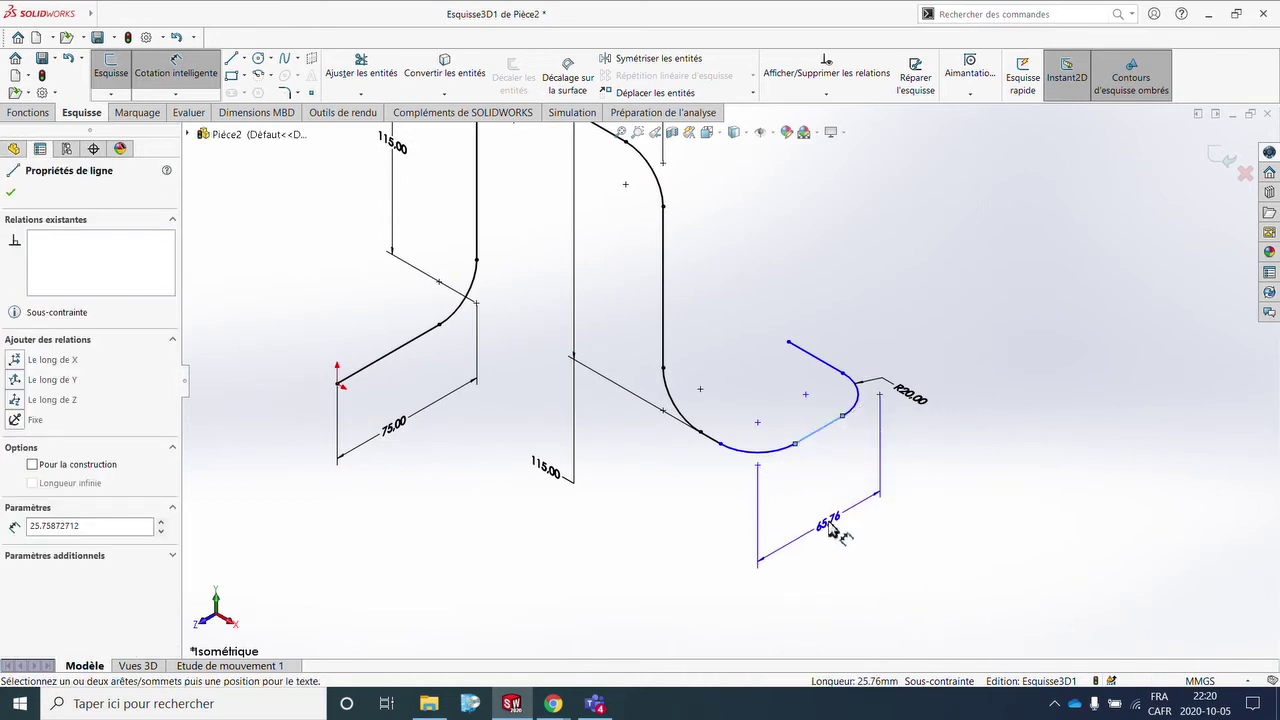
mouse_move(830, 533)
middle_down()
mouse_move(789, 517)
mouse_move(889, 486)
mouse_move(849, 514)
mouse_move(830, 512)
mouse_move(894, 469)
mouse_move(820, 498)
mouse_move(894, 491)
mouse_move(848, 525)
middle_up()
key(d)
click(838, 524)
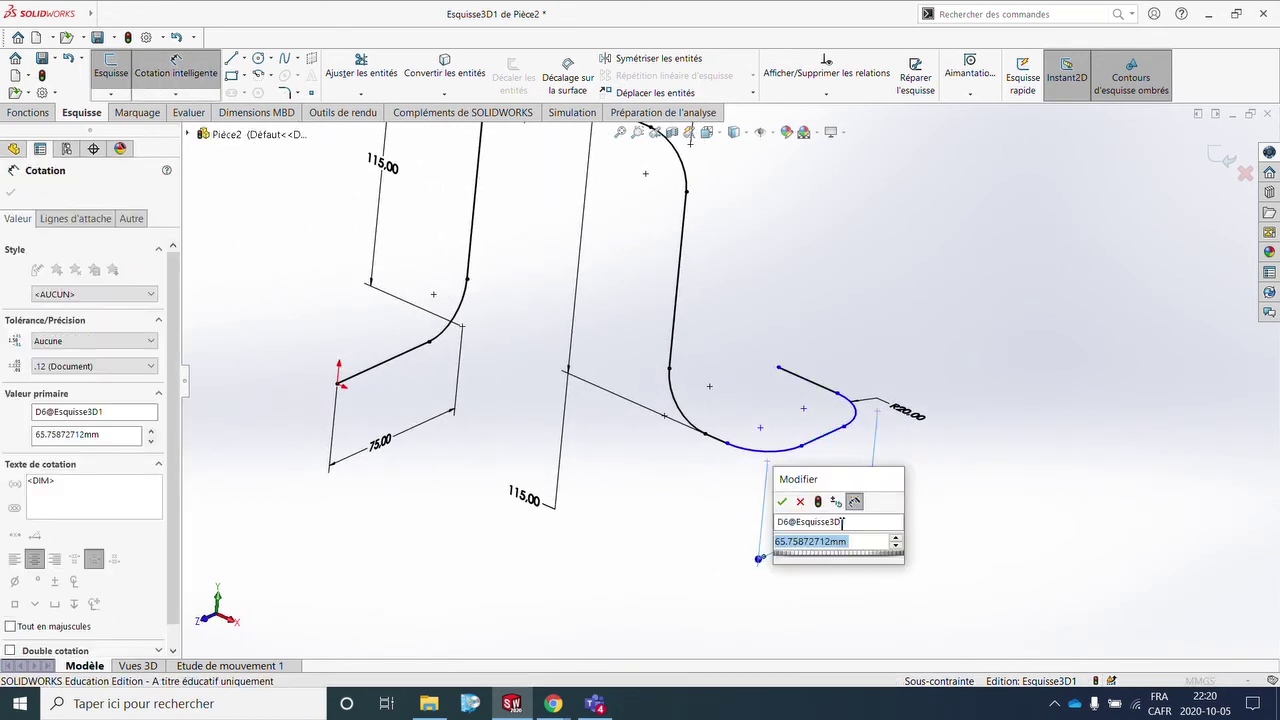
text(135)
key(Return)
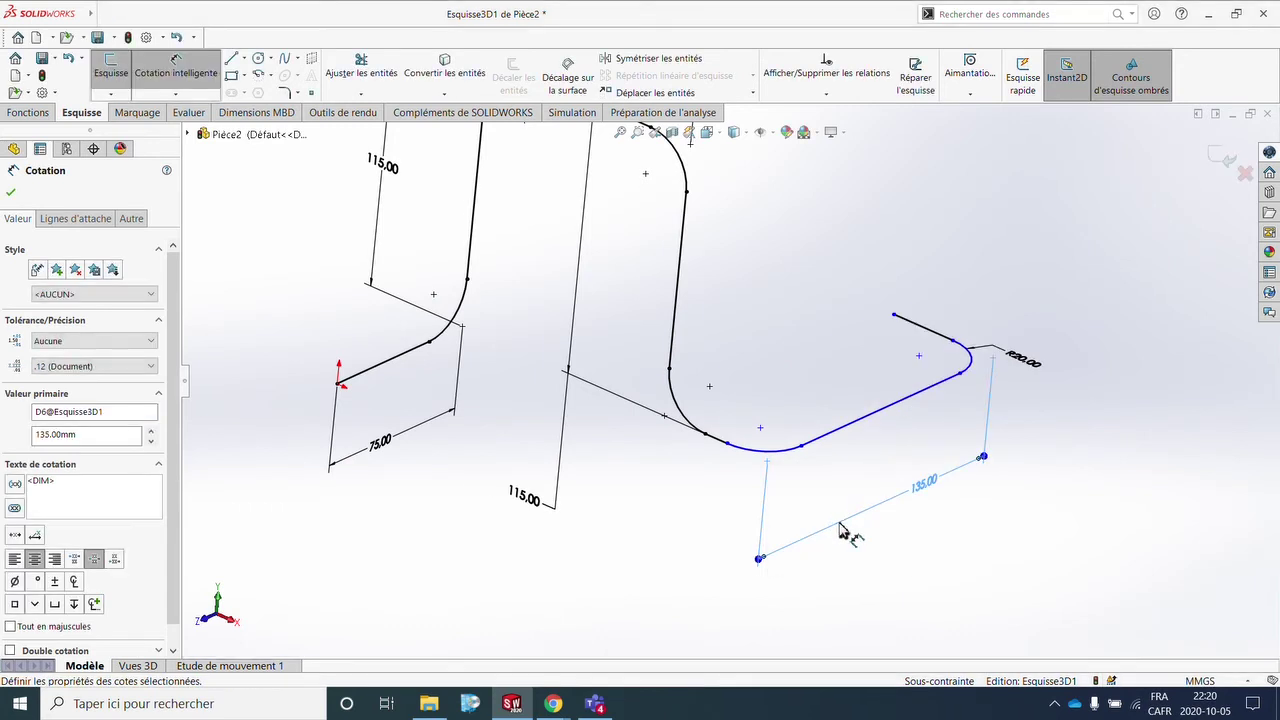
key(ctrl+7)
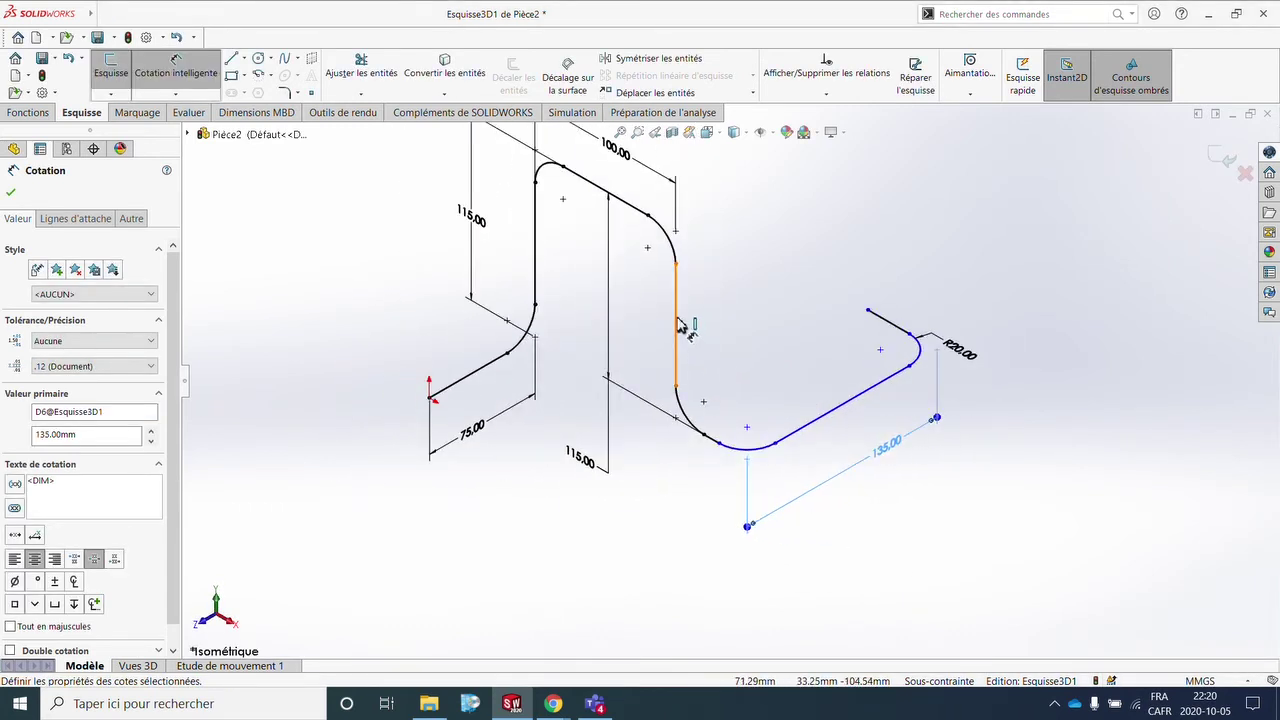
Step: Add a 110 mm dimension between the vertical line and its endpoint
click(678, 325)
click(747, 459)
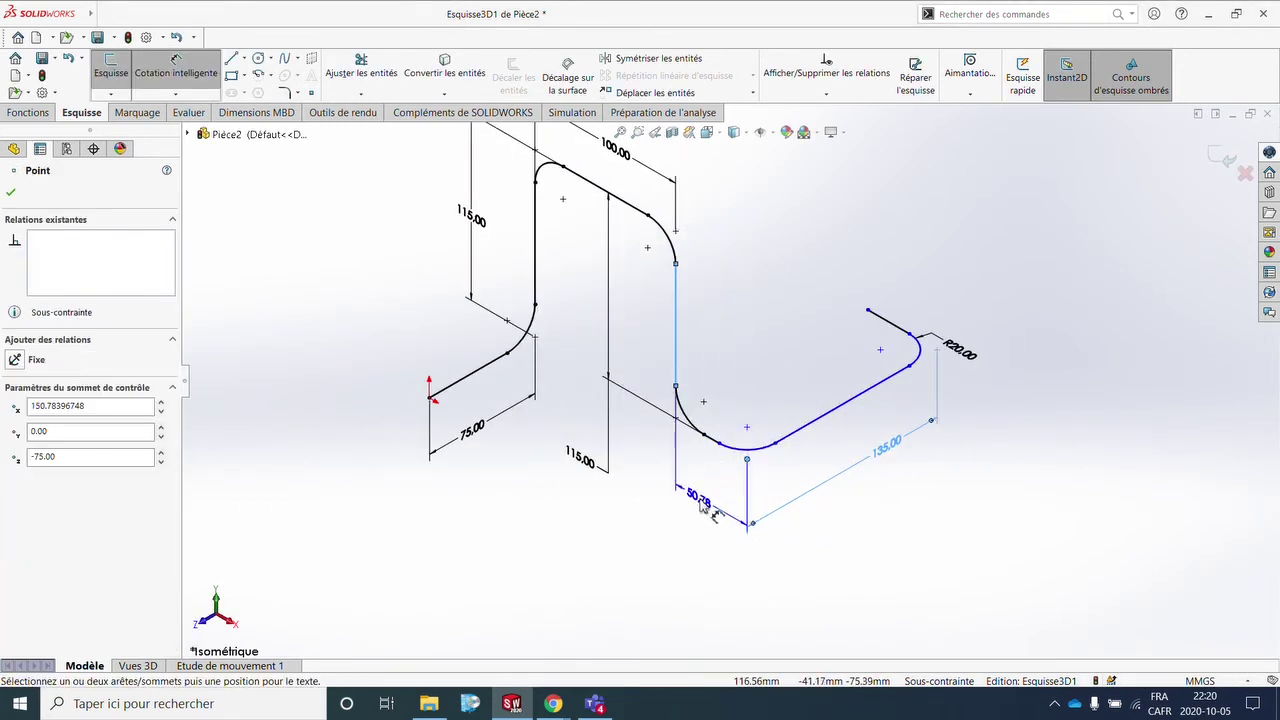
click(704, 496)
text(110)
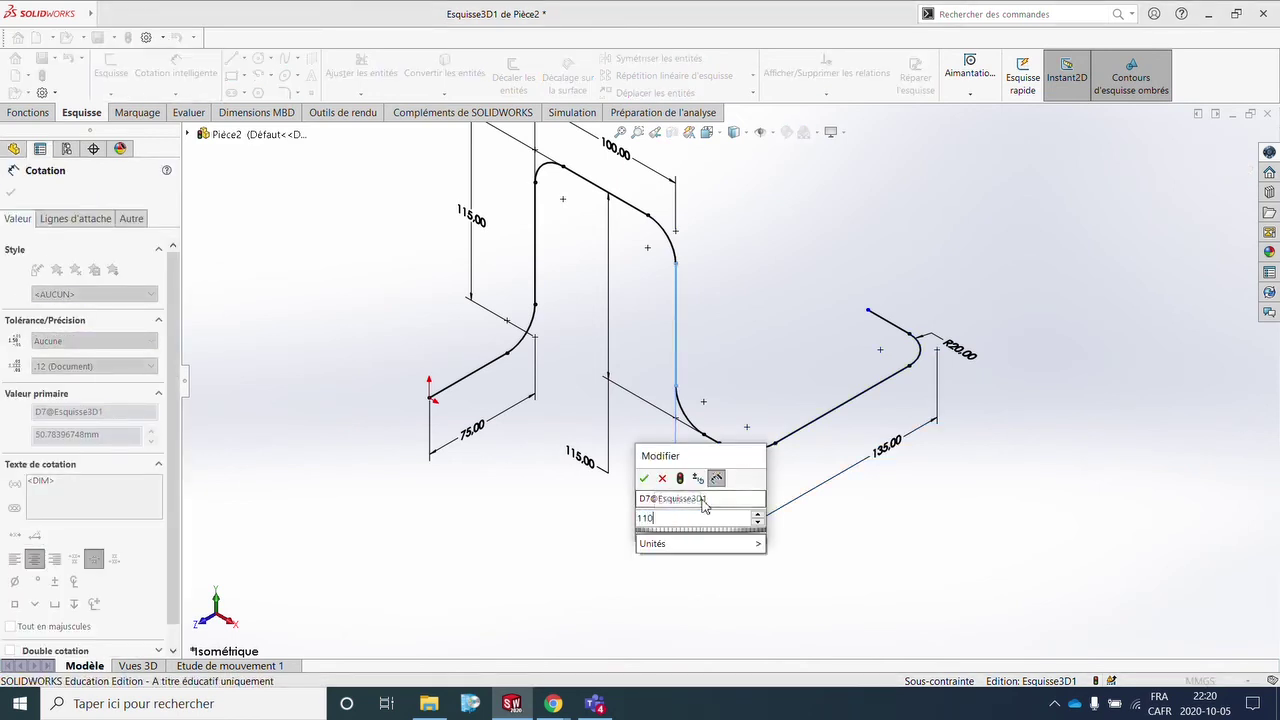
key(Return)
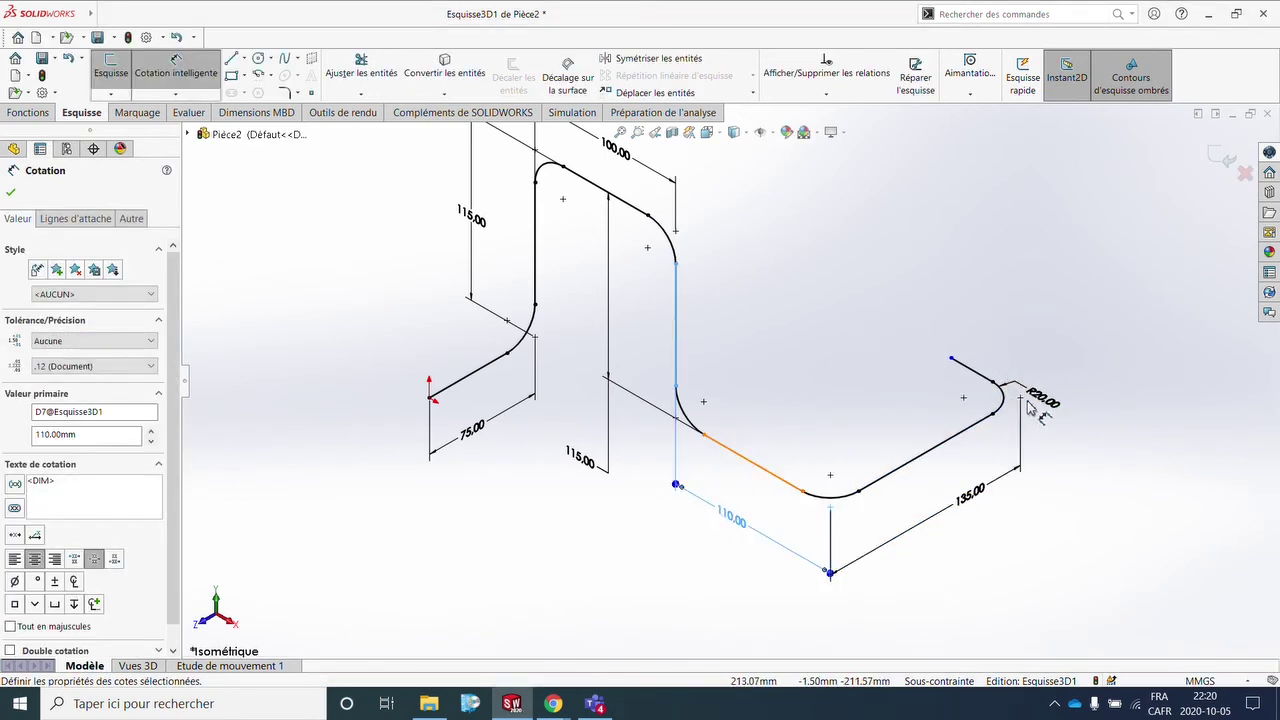
Step: Dimension the last leg 95 mm and exit the fully defined 3D sketch
click(1021, 398)
click(951, 358)
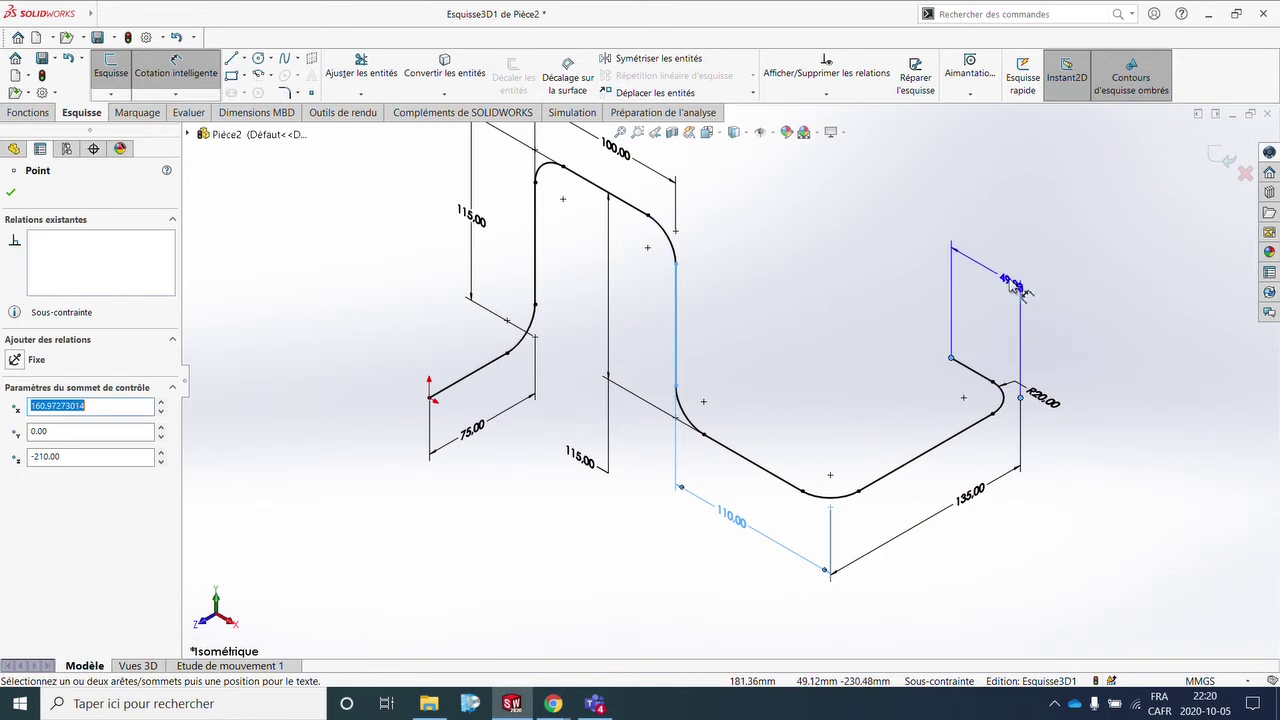
click(997, 278)
text(95)
key(Return)
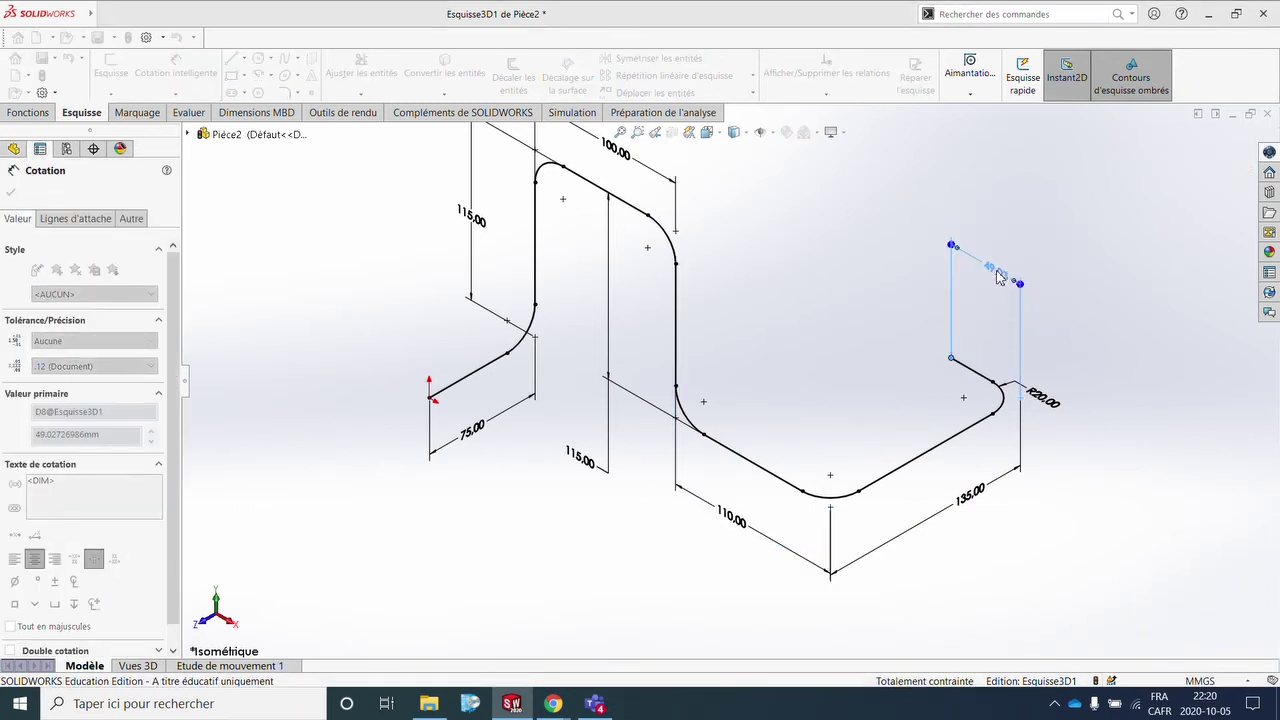
key(Escape)
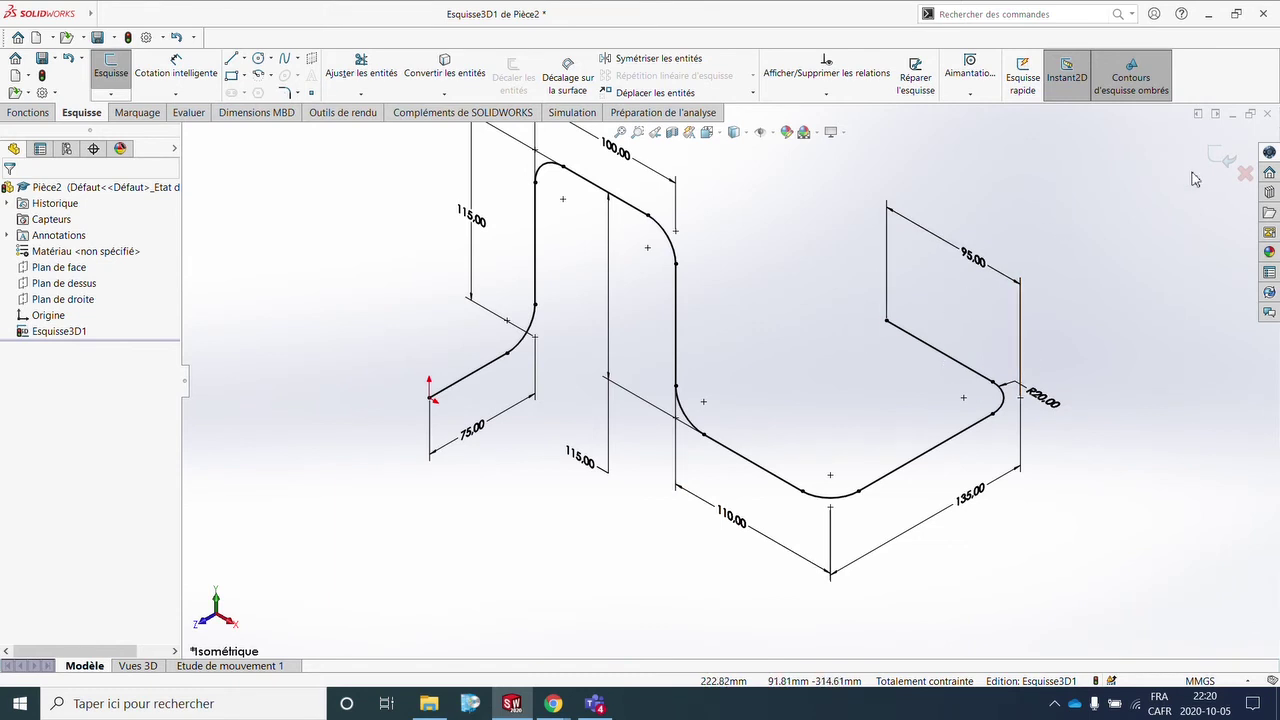
click(1220, 157)
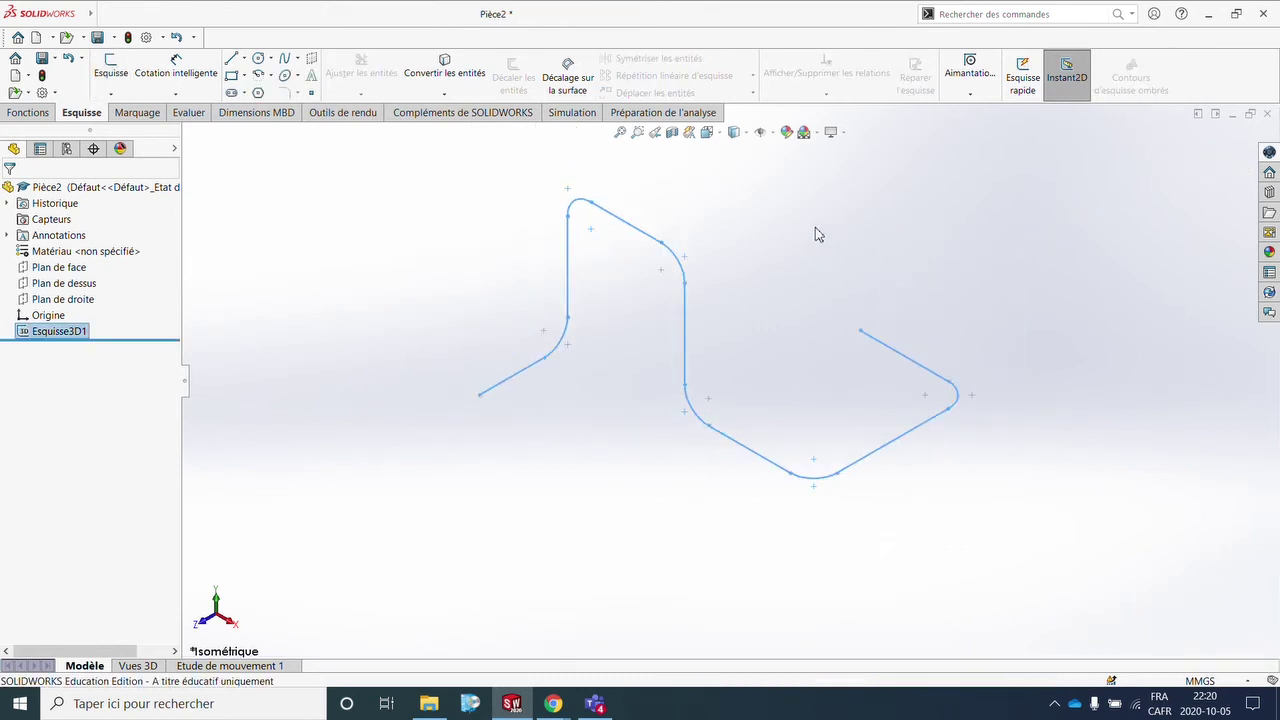
Step: Create a Swept Boss/Base along Esquisse3D1 using a 20 mm circular profile
click(30, 112)
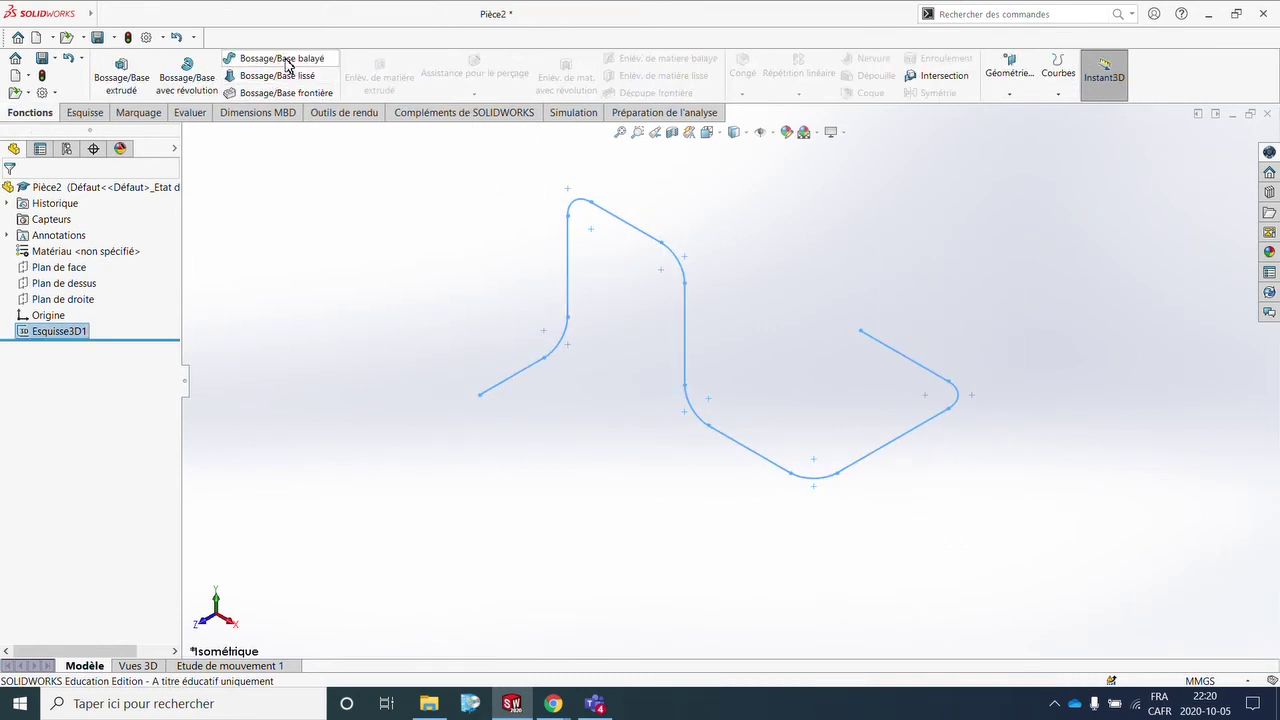
click(285, 59)
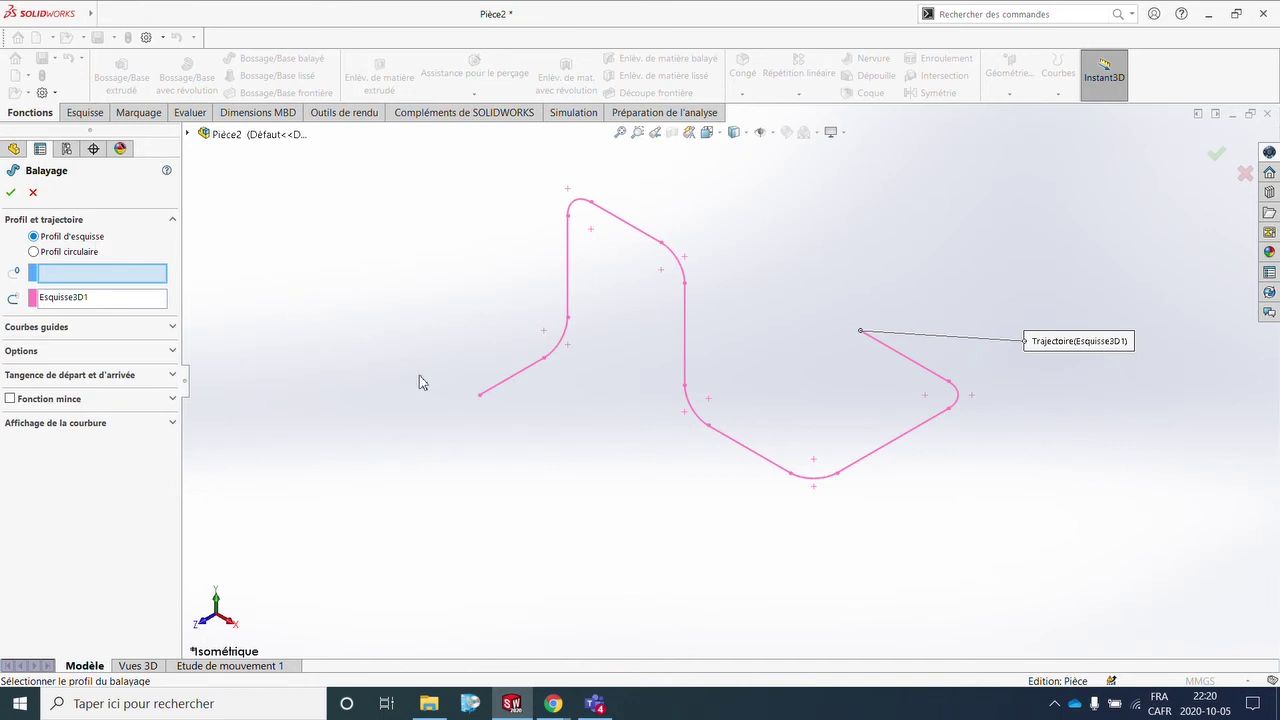
click(46, 251)
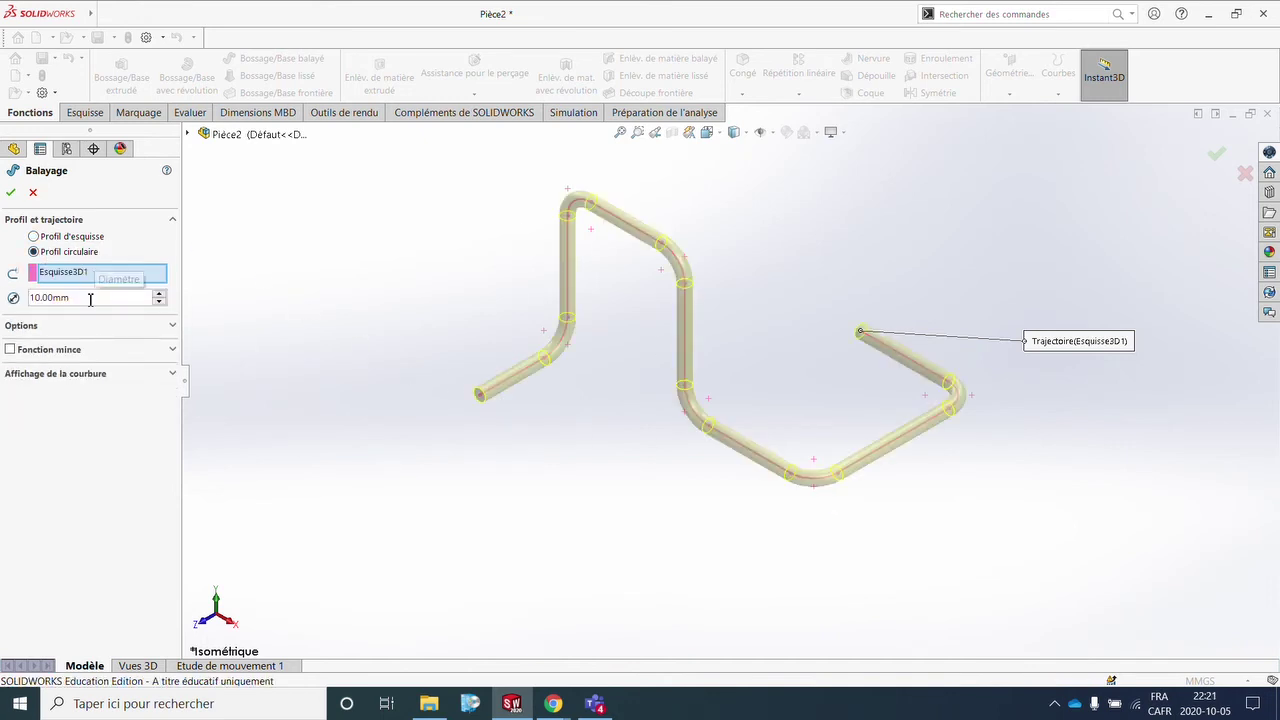
scroll(508, 408, down, 2)
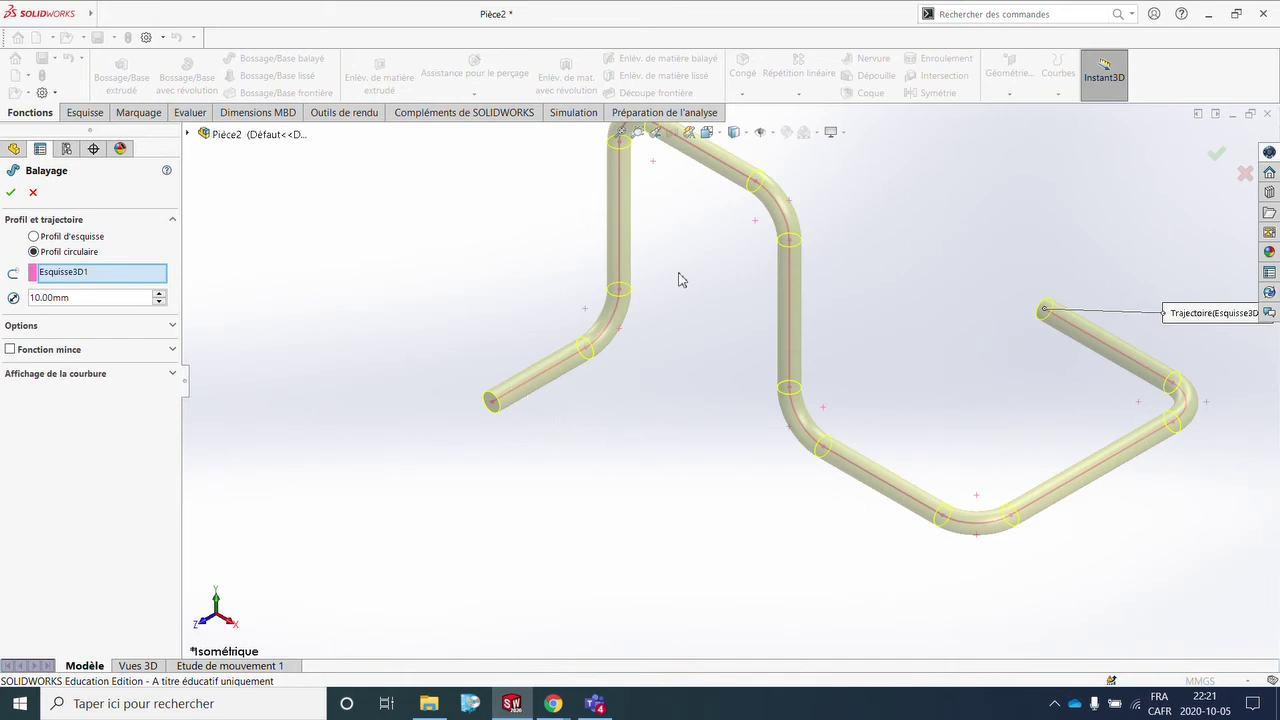
scroll(866, 314, up, 3)
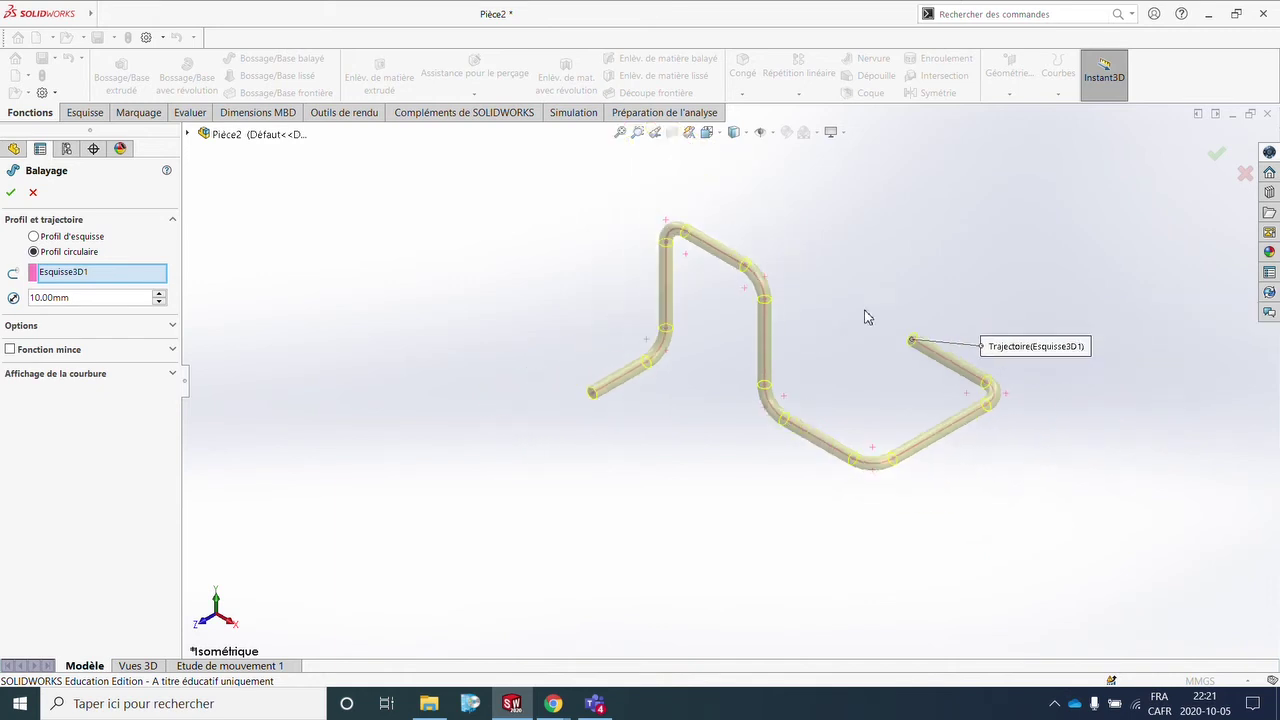
scroll(857, 338, down, 2)
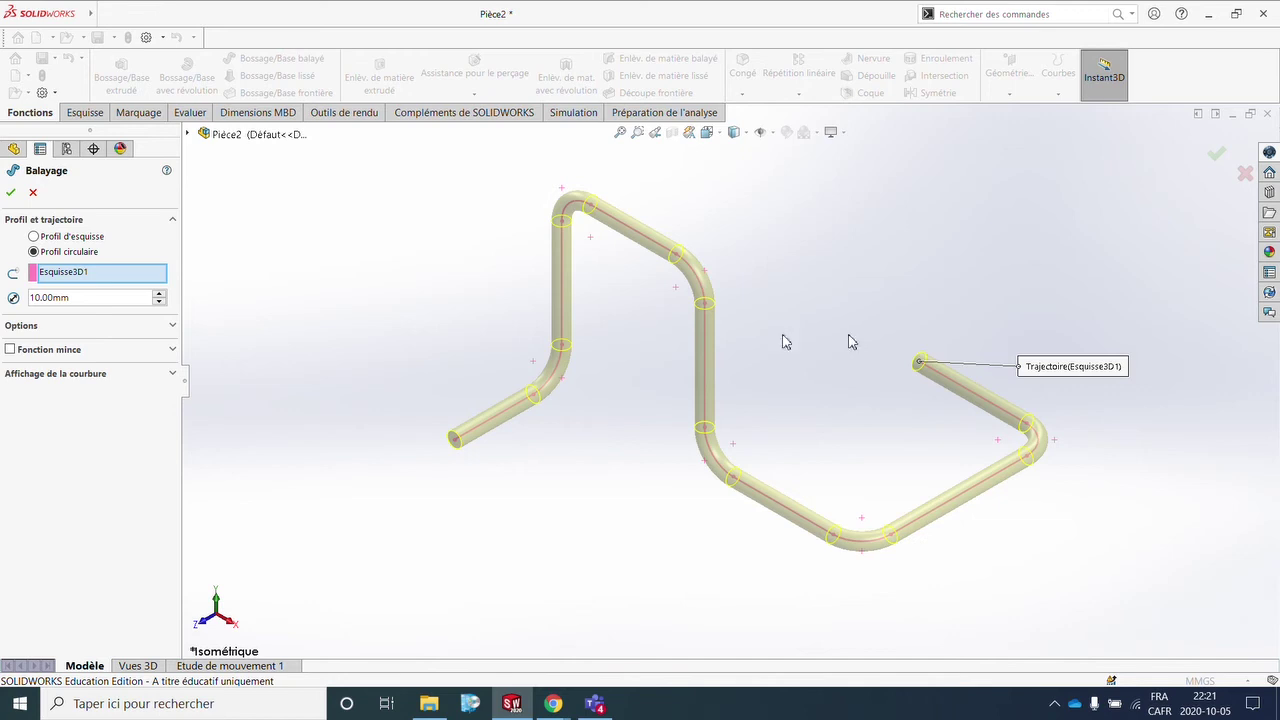
drag(131, 298, 3, 305)
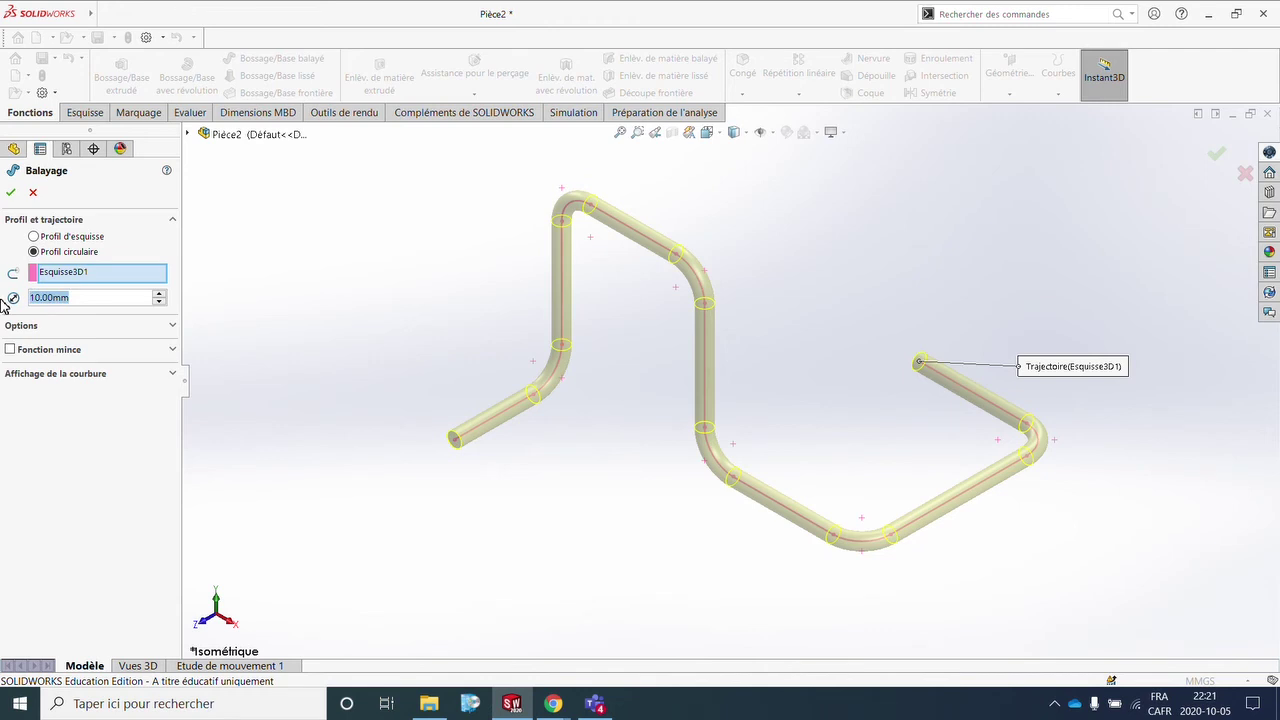
text(20)
Step: Enable Thin Feature with a 2.50 mm wall, keeping it growing outward
click(11, 350)
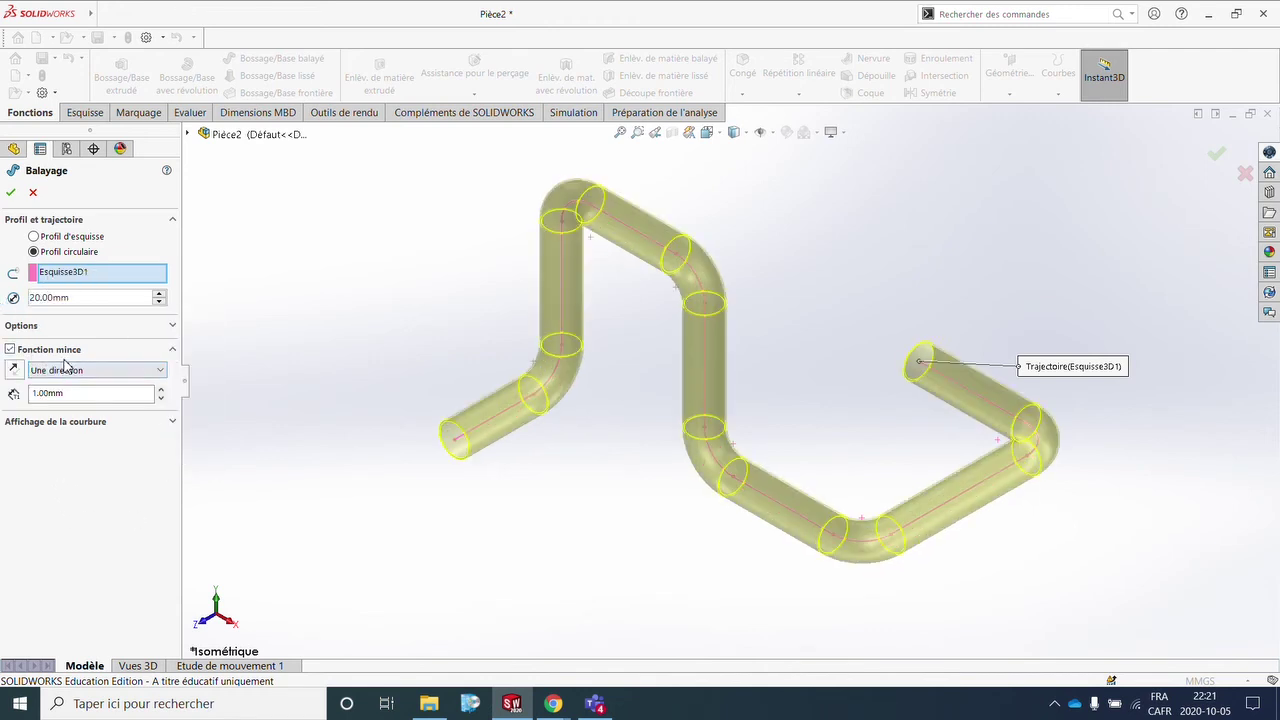
scroll(486, 463, down, 3)
scroll(531, 420, down, 3)
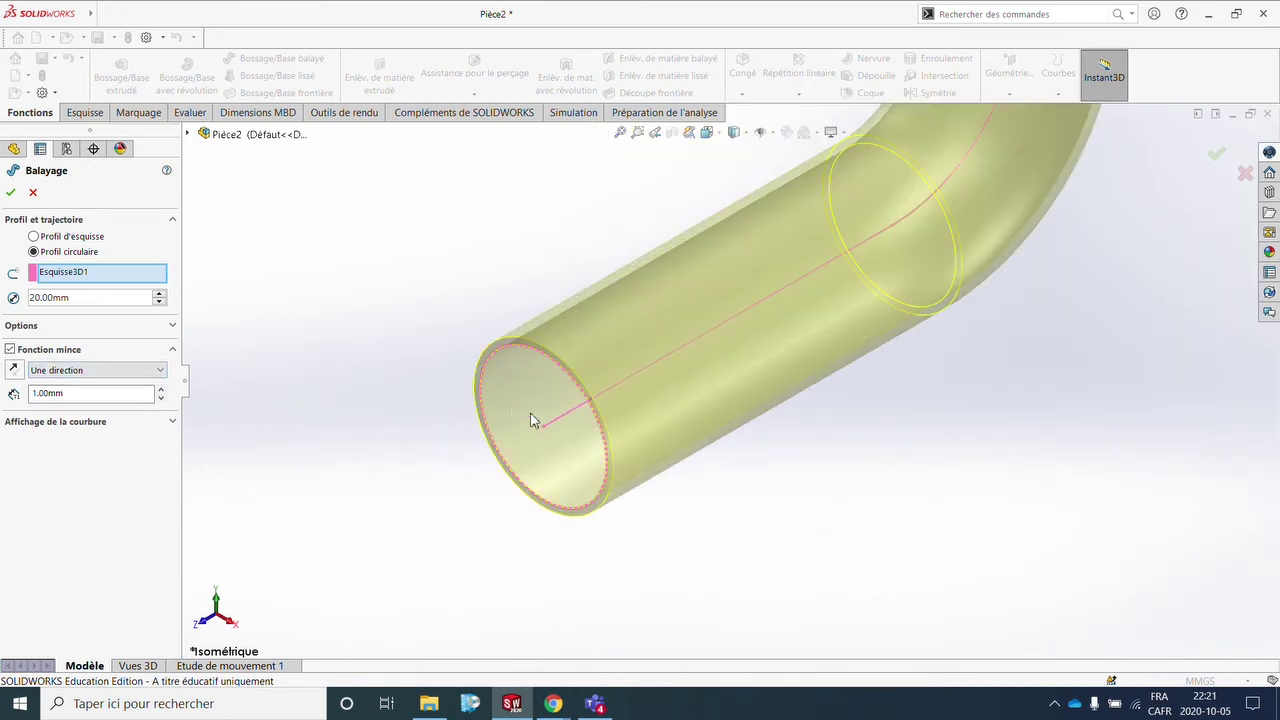
scroll(612, 417, down, 2)
middle_drag(612, 417, 606, 423)
double_click(90, 393)
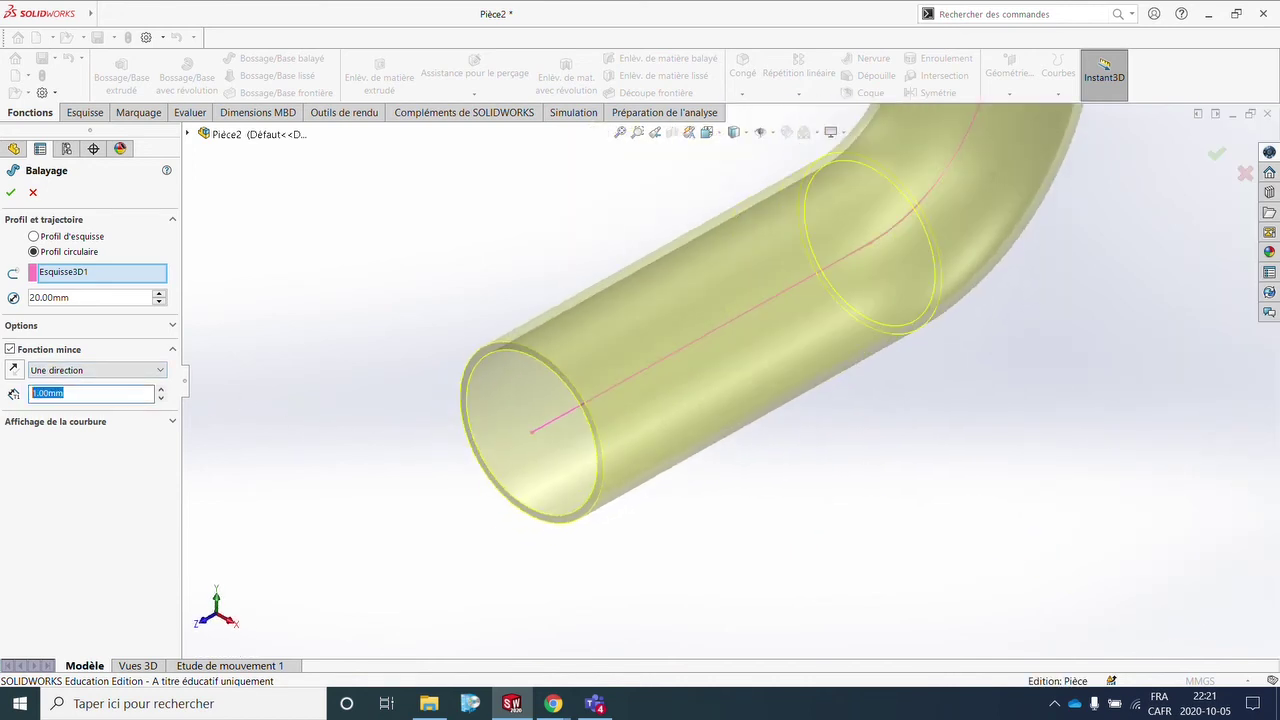
text(2)
mouse_move(666, 371)
middle_down()
mouse_move(803, 330)
mouse_move(823, 289)
mouse_move(706, 343)
middle_up()
click(18, 378)
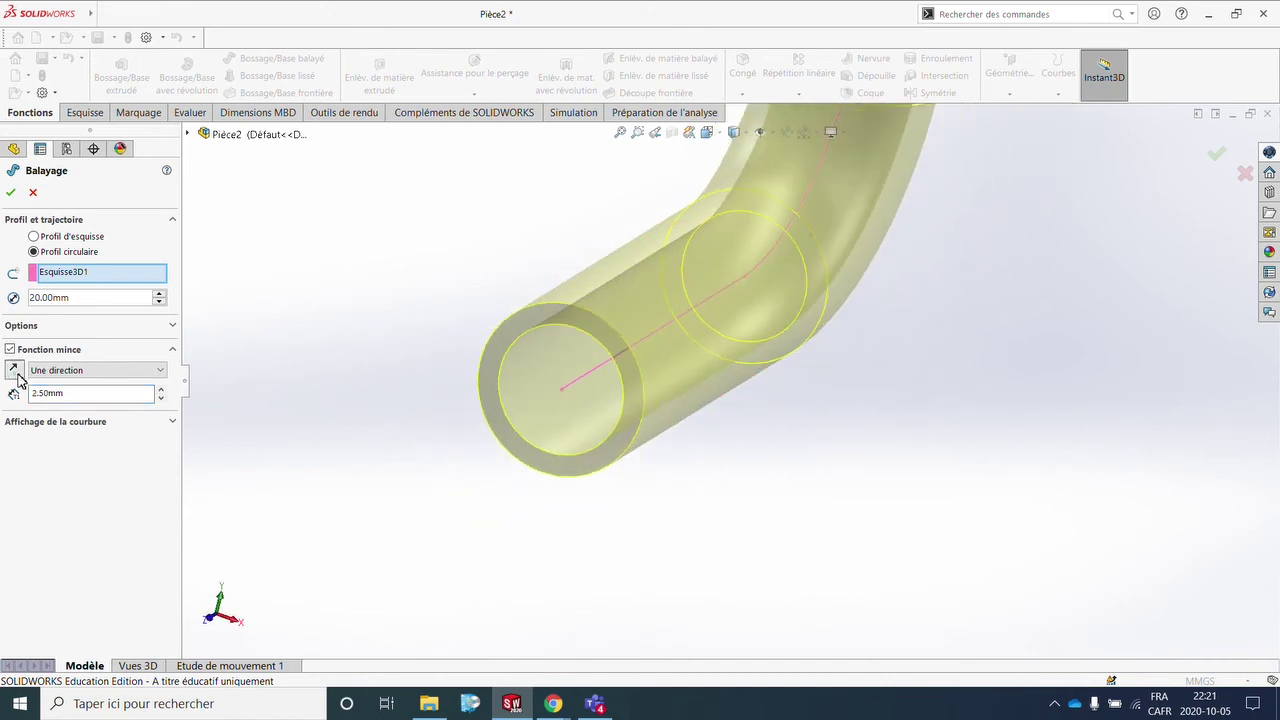
click(18, 378)
click(15, 375)
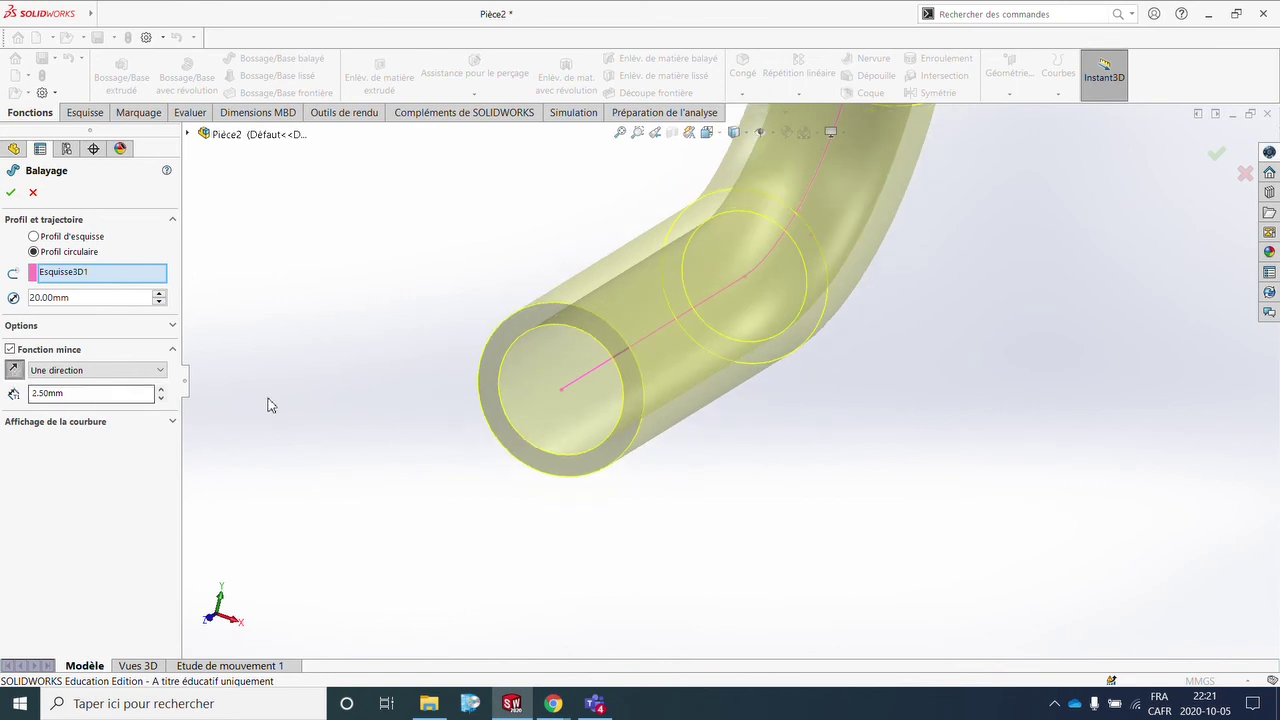
Step: Try a 30 mm tube diameter, then restore it to 20 mm
double_click(129, 300)
text(30)
key(Return)
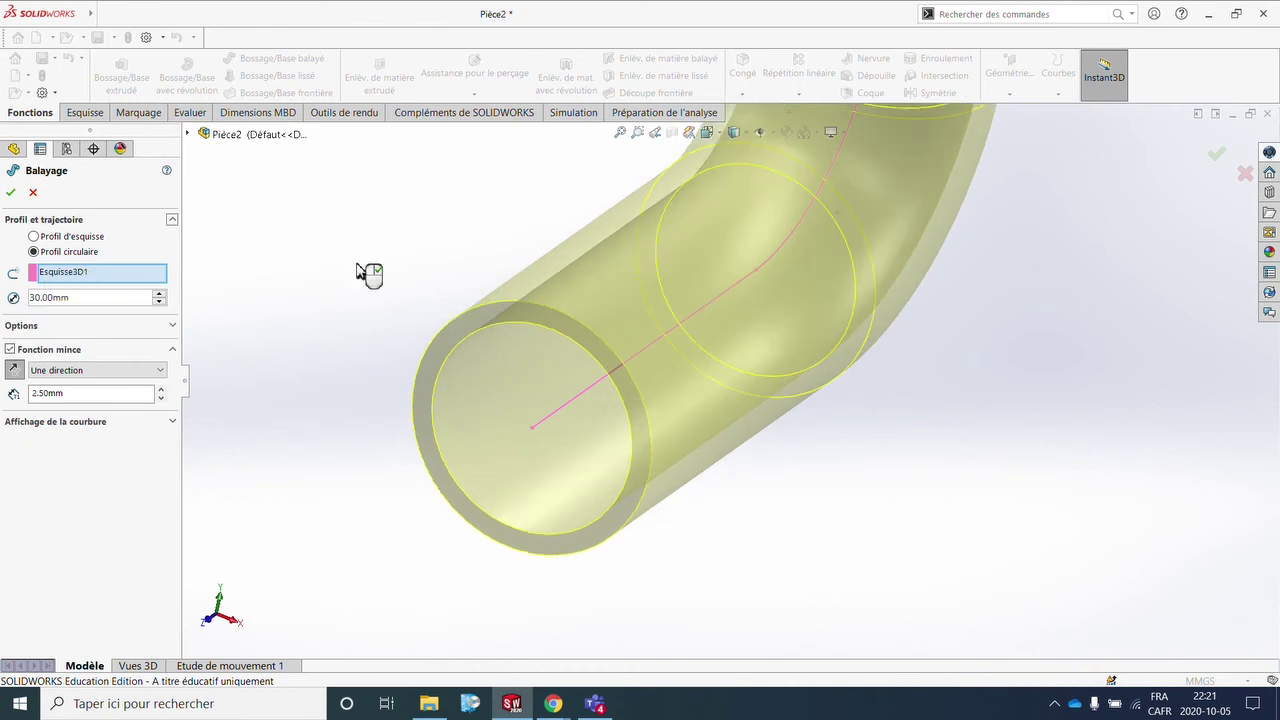
double_click(116, 297)
text(20)
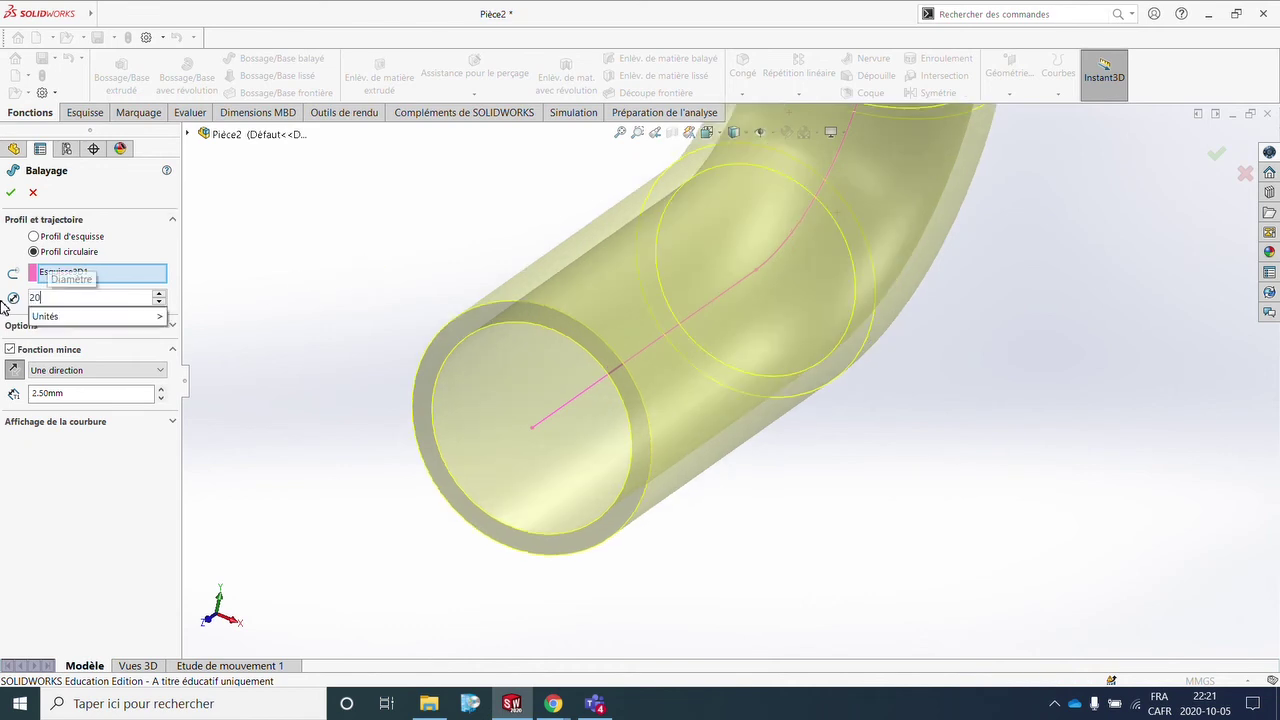
key(Return)
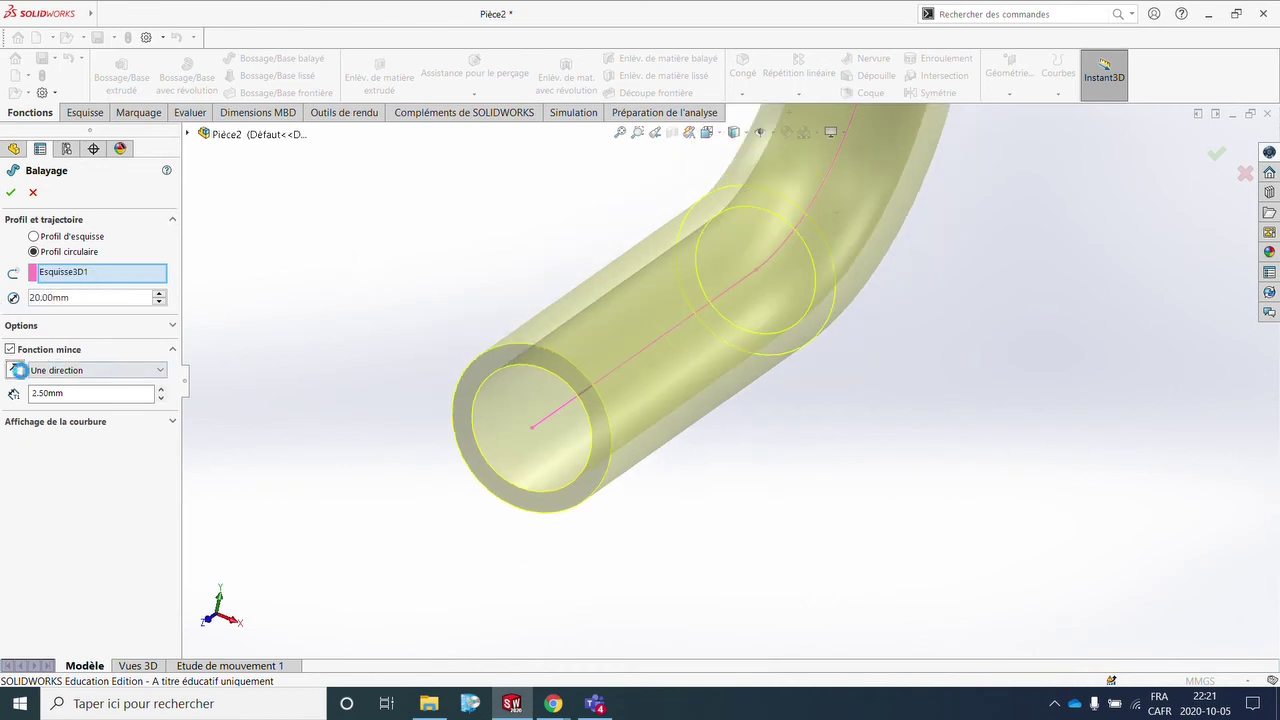
scroll(675, 393, up, 5)
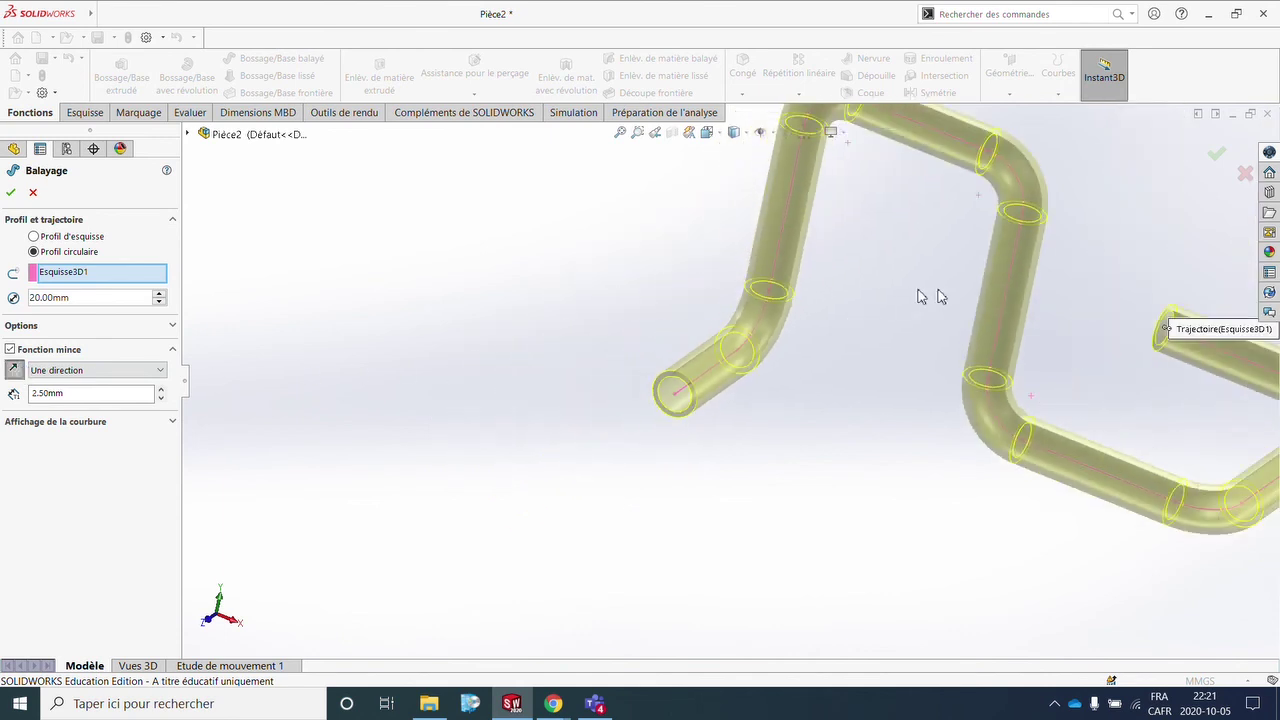
scroll(923, 294, up, 2)
middle_drag(1006, 331, 823, 327)
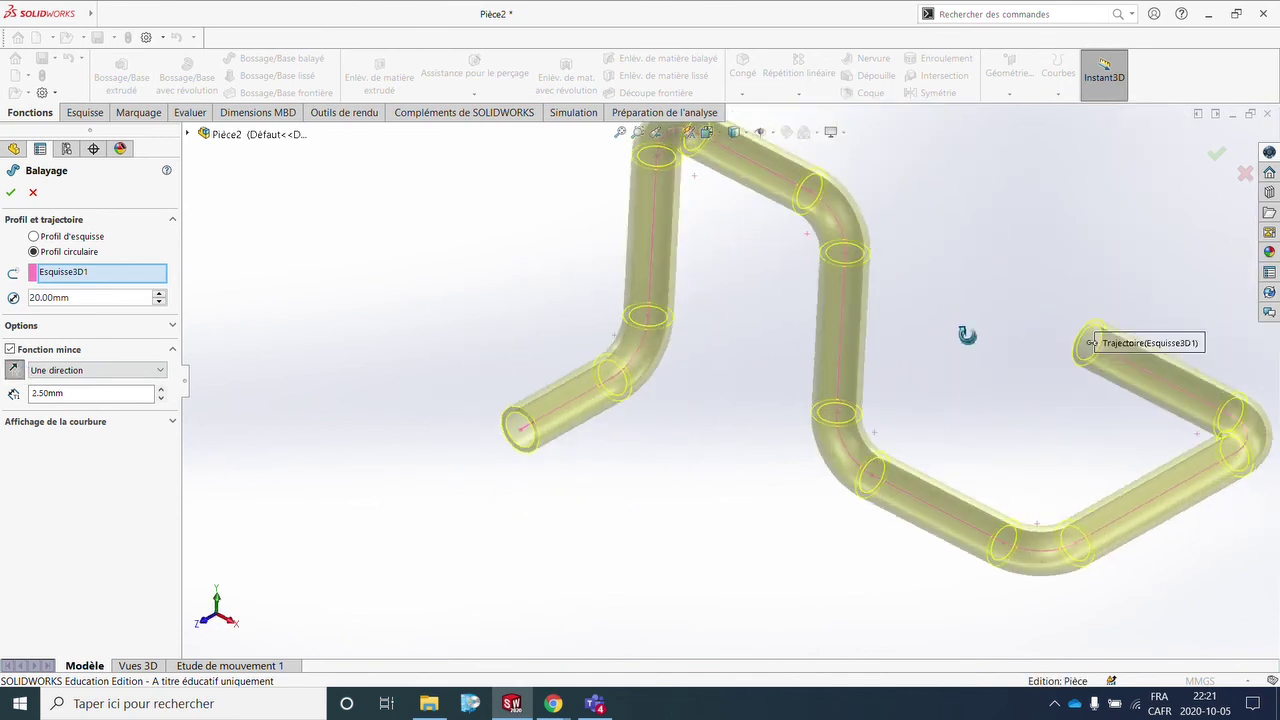
Step: Accept Balayage-Mince1 and show the hollow bent tube in isometric view
click(10, 191)
key(ctrl+7)
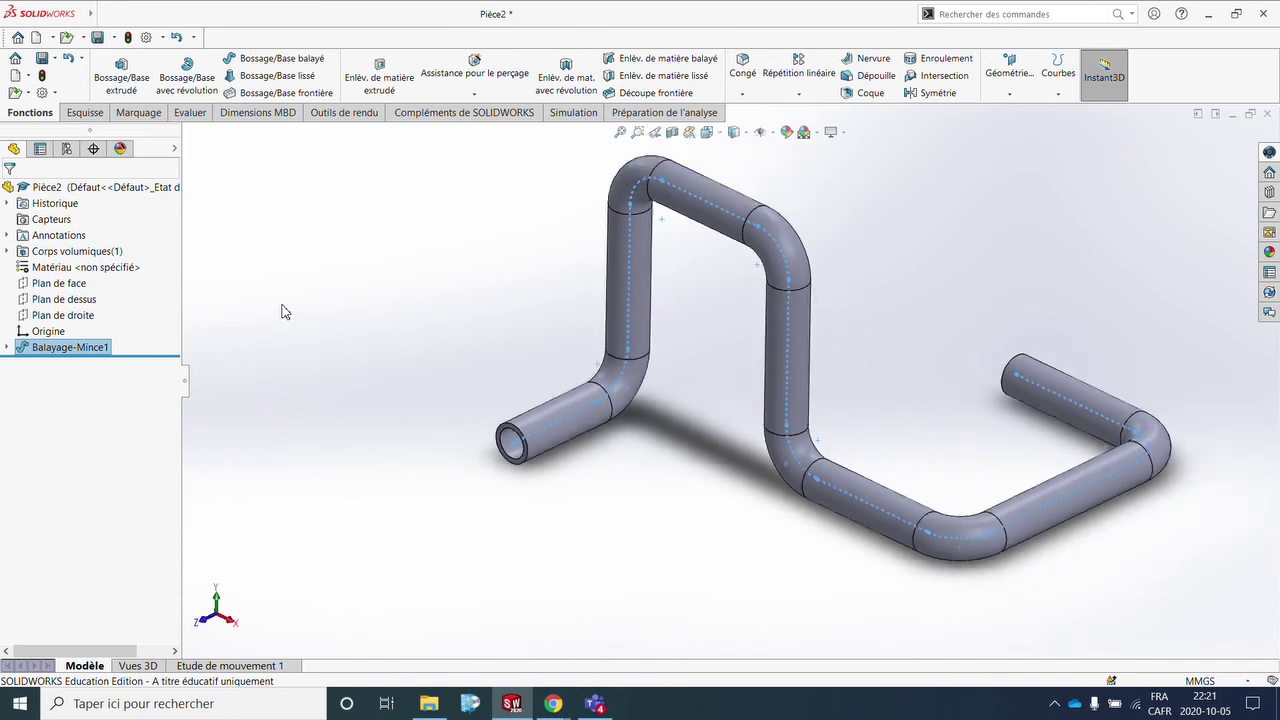
click(746, 385)
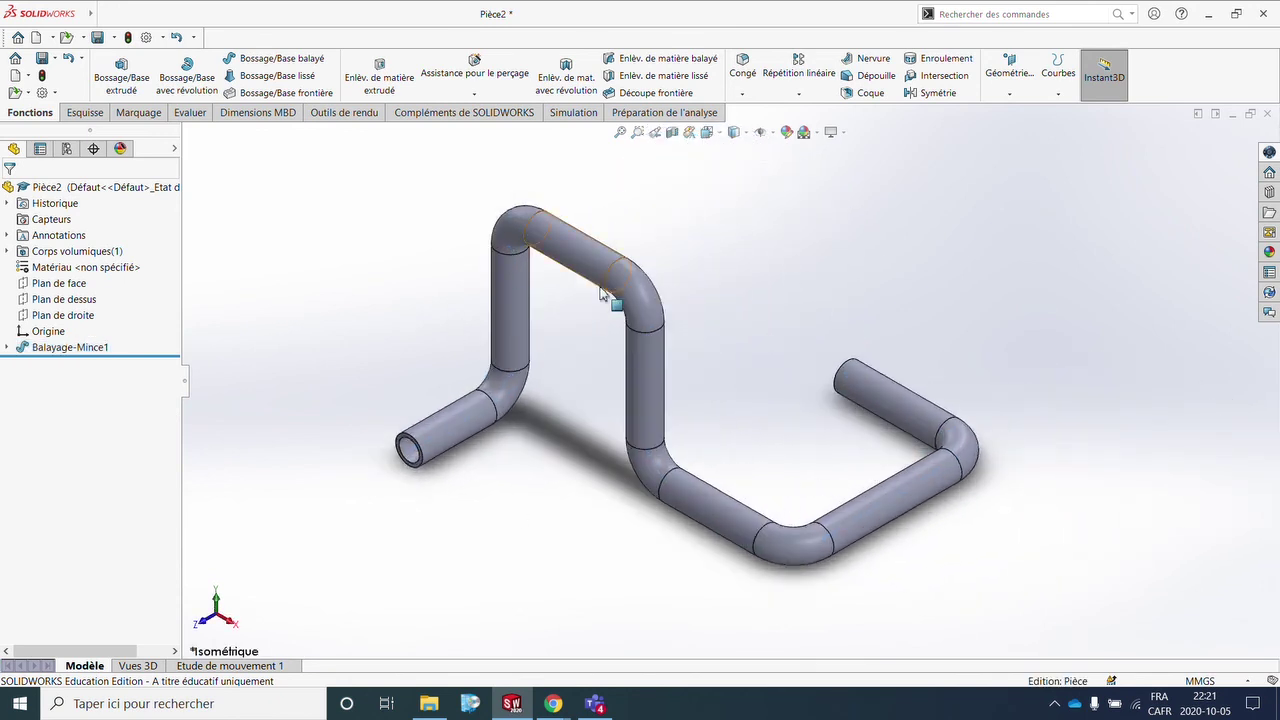